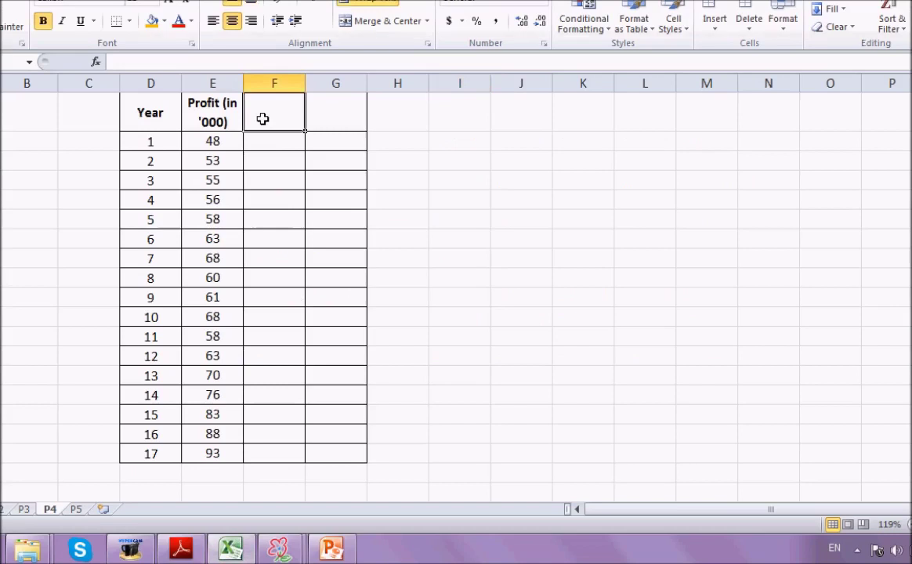
Step: Head column F '5 Yr MT' and select the first five profits, starting at 48
type("5 Y")
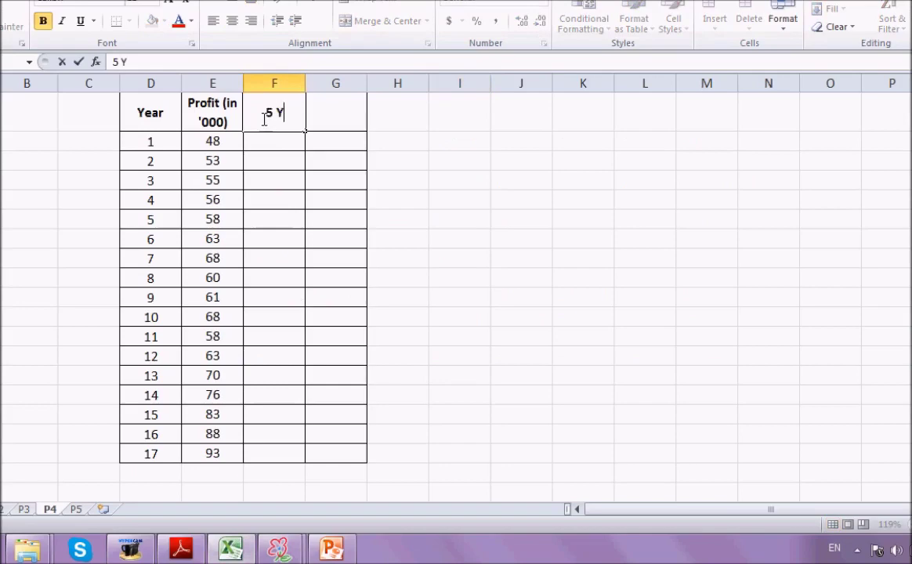
type("r MT")
key("Return")
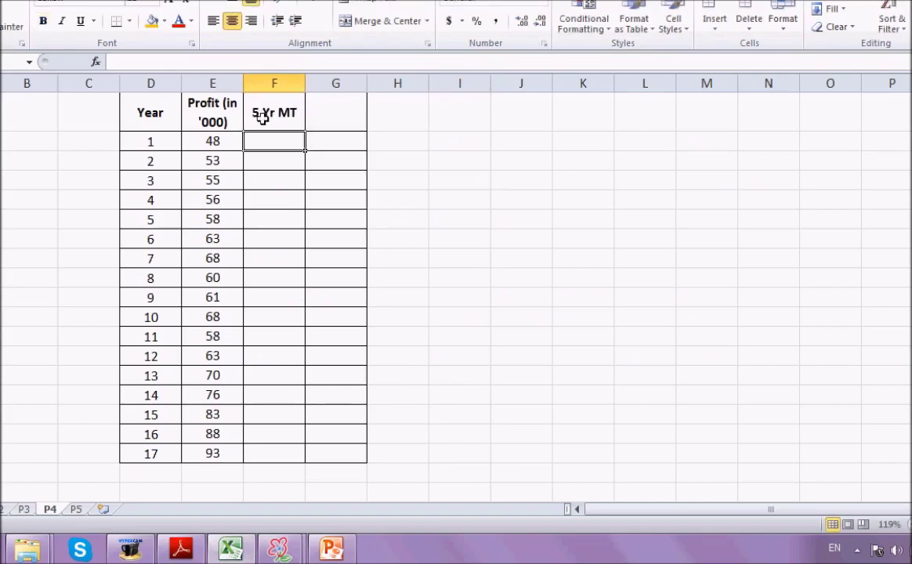
key("Left")
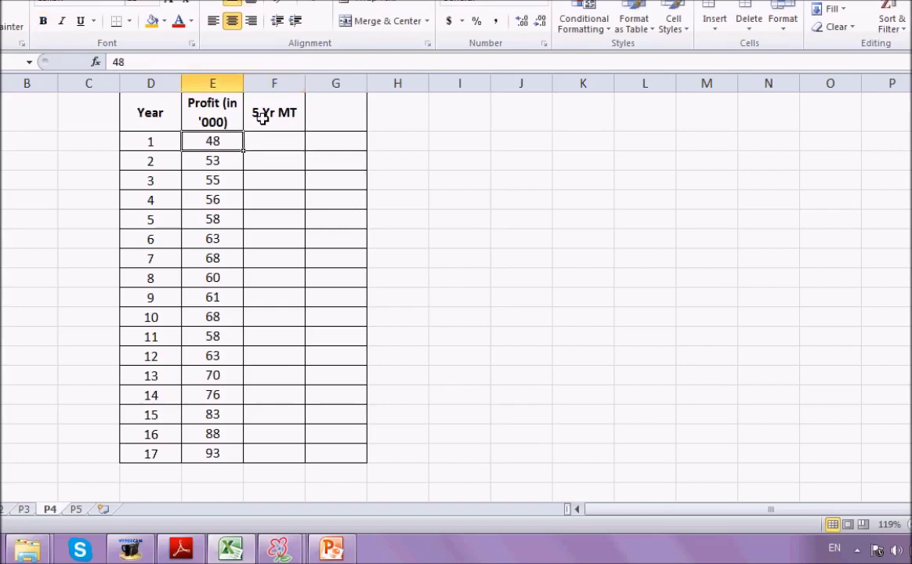
key("shift+Down")
key("shift+Down")
key("shift+Down")
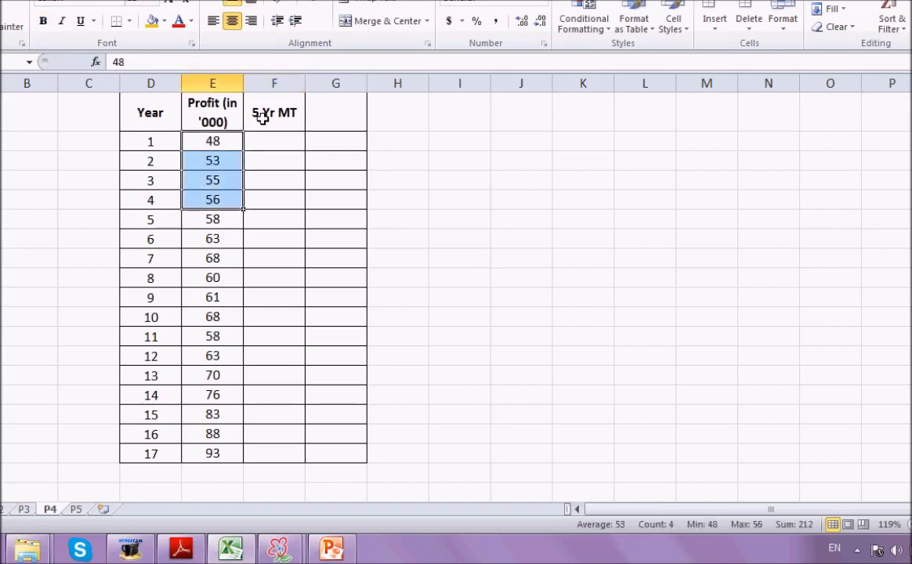
key("shift+Down")
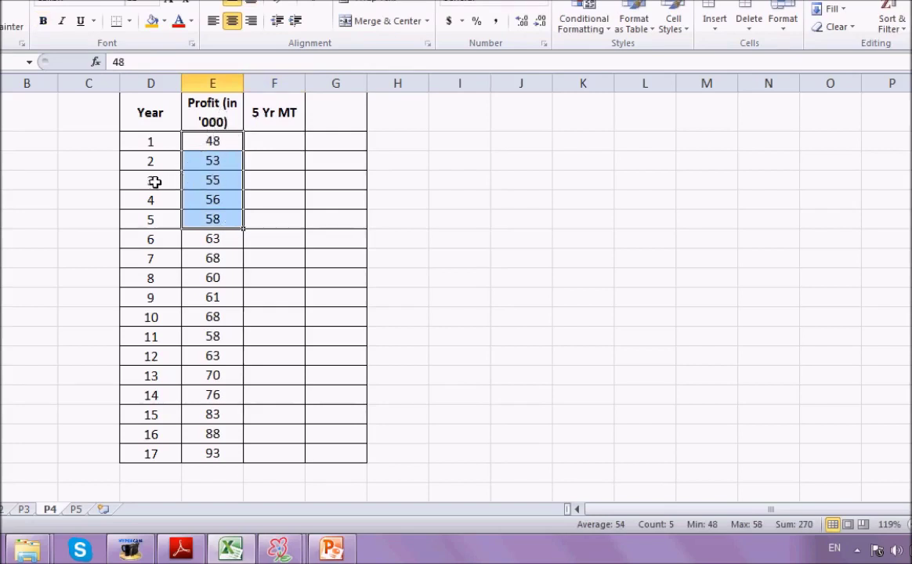
Step: Enter =SUM(E2:E6) beside year 3 to get a five-year total of 270
left_click(260, 181)
type("=sum(")
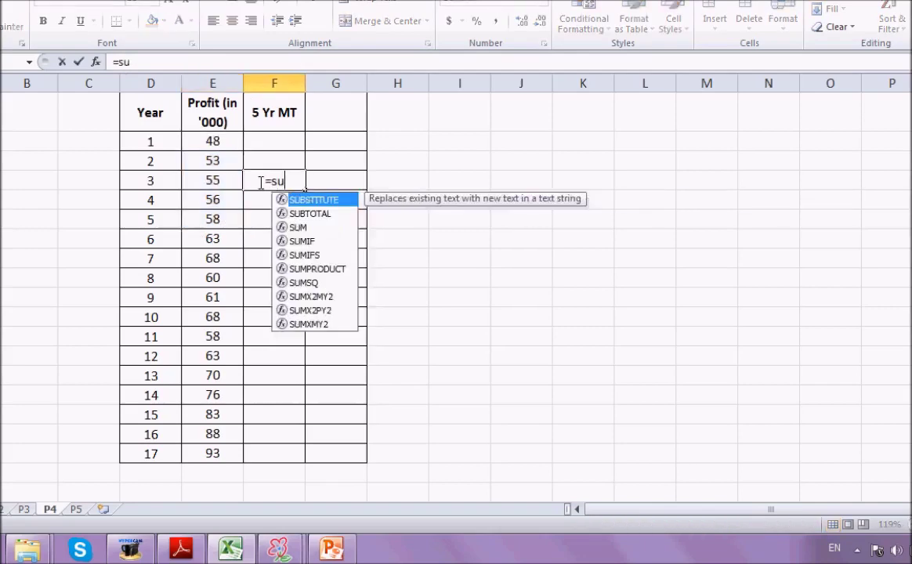
key("Left")
key("Up")
key("Up")
key("shift+Down")
key("shift+Down")
key("shift+Down")
key("shift+Down")
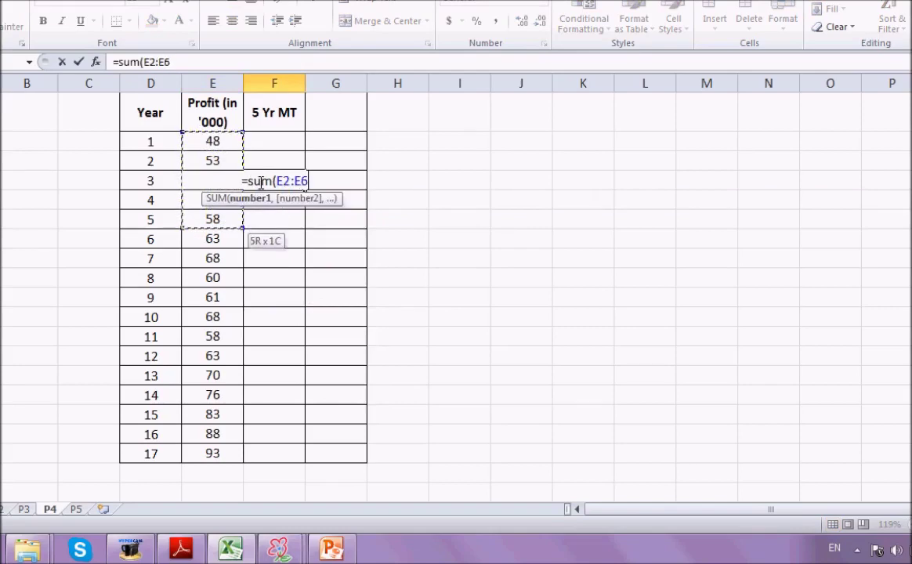
type(")")
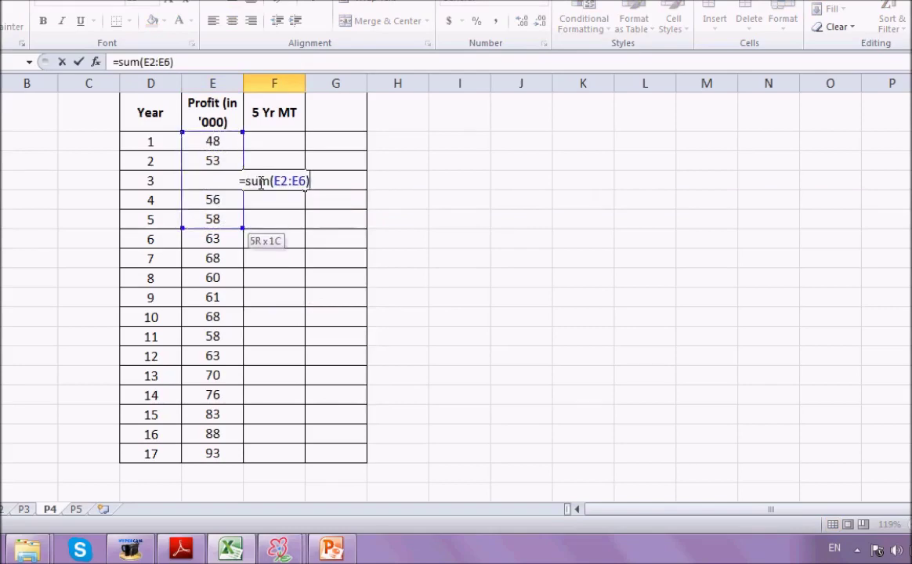
key("Return")
key("Up")
key("Right")
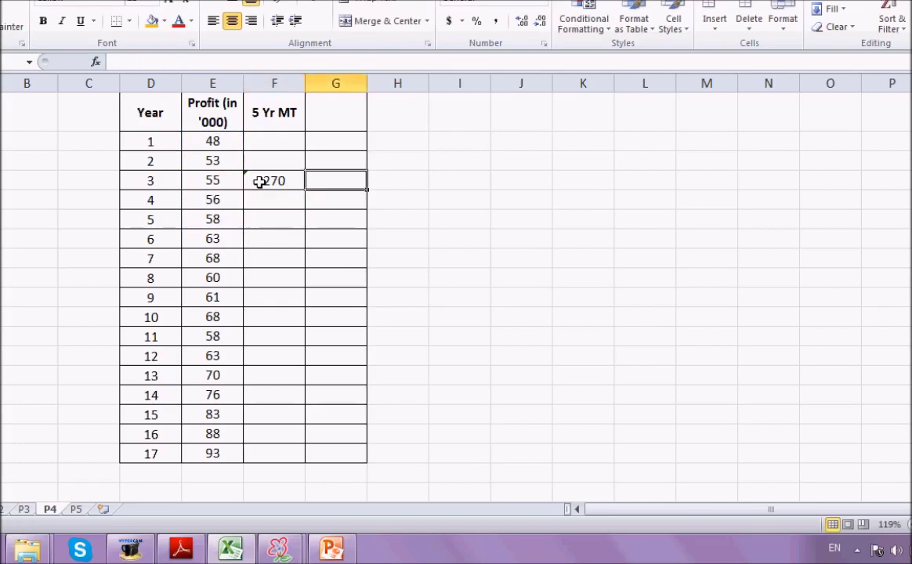
Step: Enter =F4/5 beside the 270 total to get a moving average of 54
type("=")
left_click(260, 181)
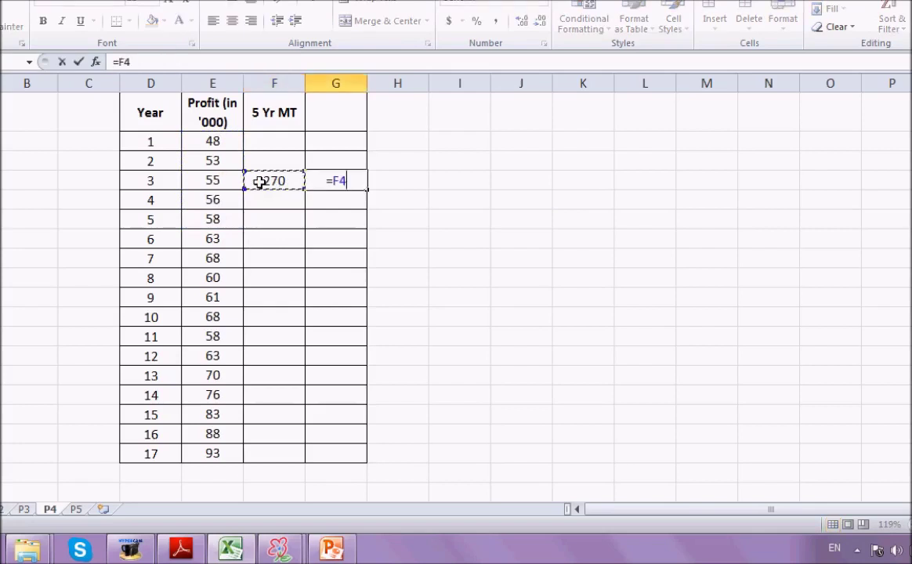
type("/5")
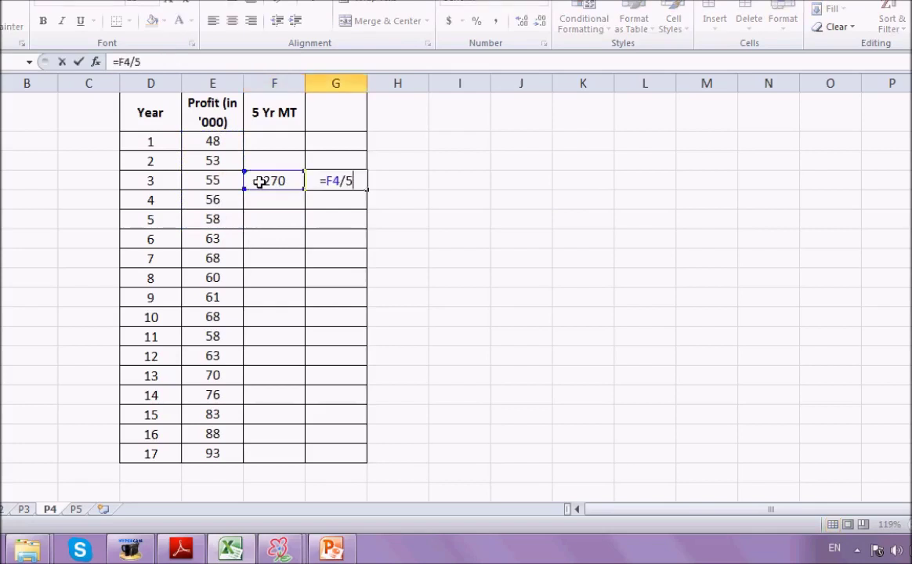
key("Return")
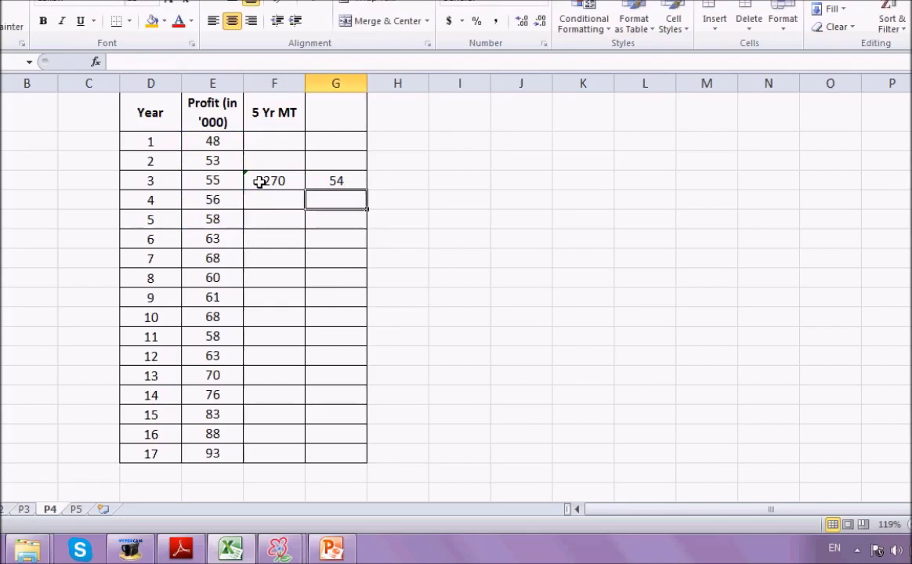
Step: Head the average column '5 Yr MA (T)'
left_click(323, 112)
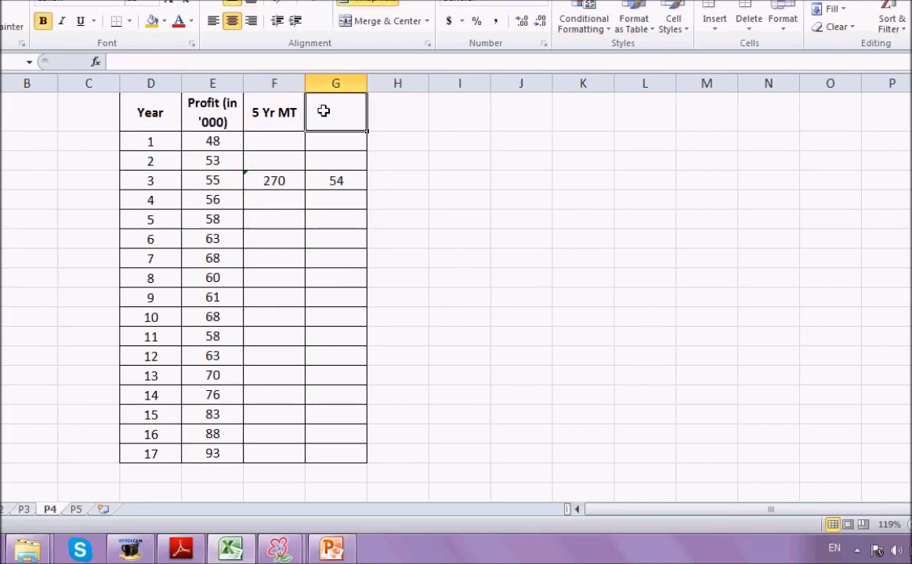
type("5 Yr M")
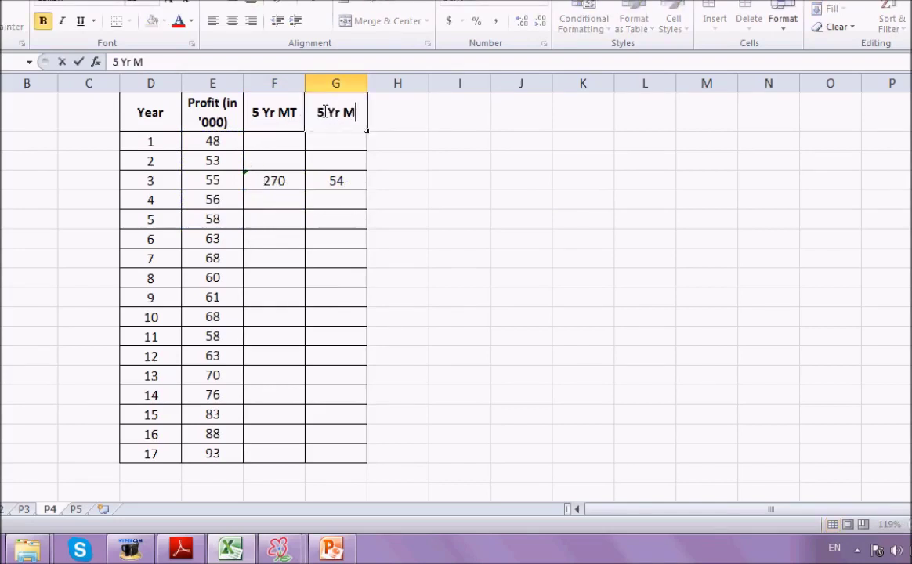
type("A (T")
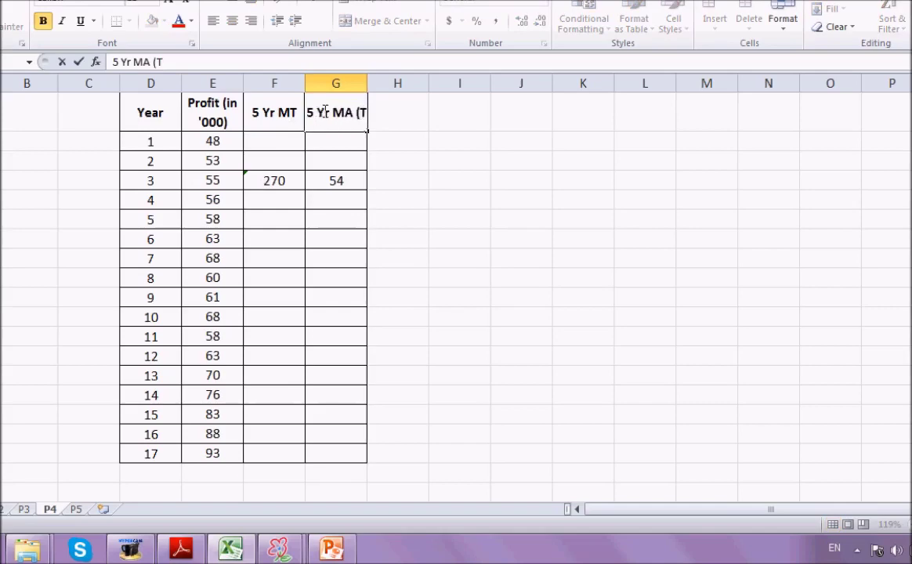
type(")")
key("Return")
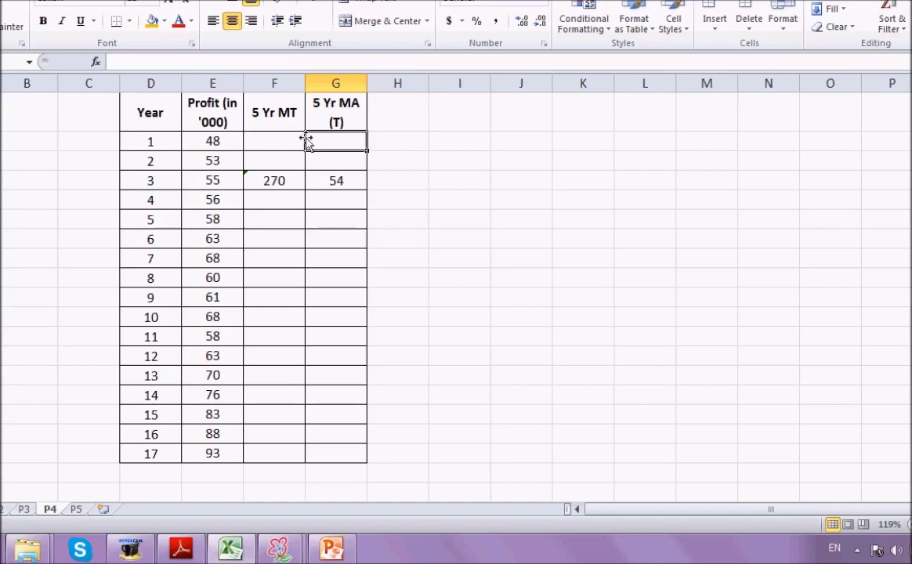
Step: Fill the F3:G3 total and average formulas down to year 15, then verify the 410 total's SUM range
left_click(268, 181)
key("shift+Right")
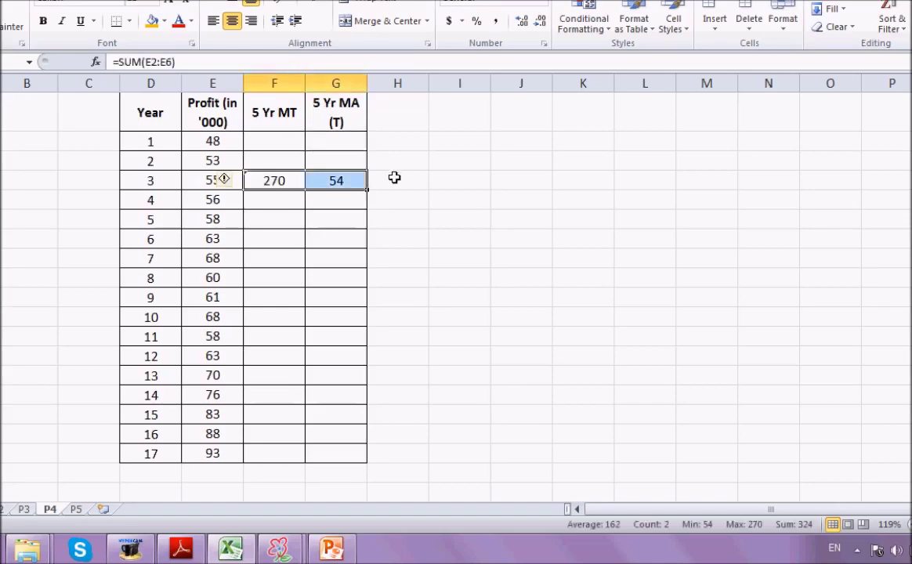
left_click_drag(368, 190, 372, 416)
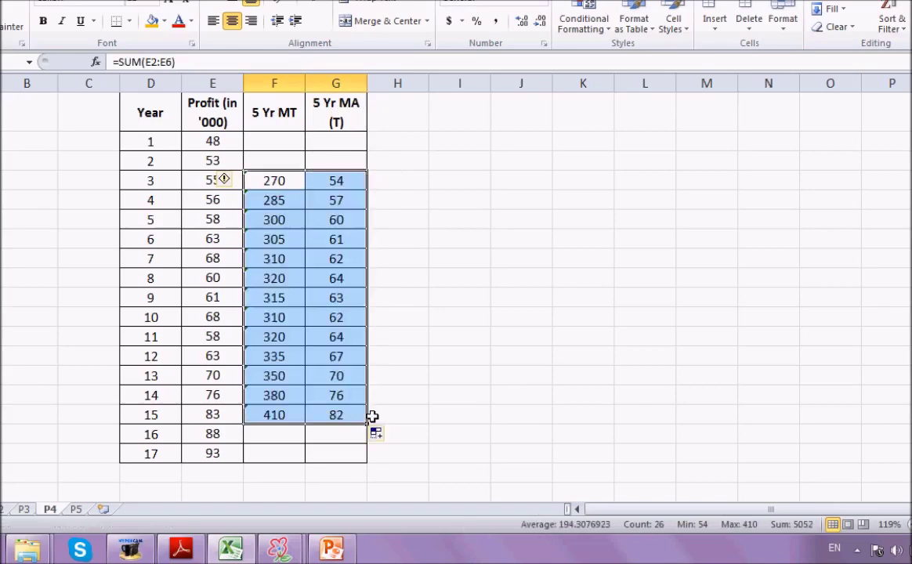
double_click(271, 417)
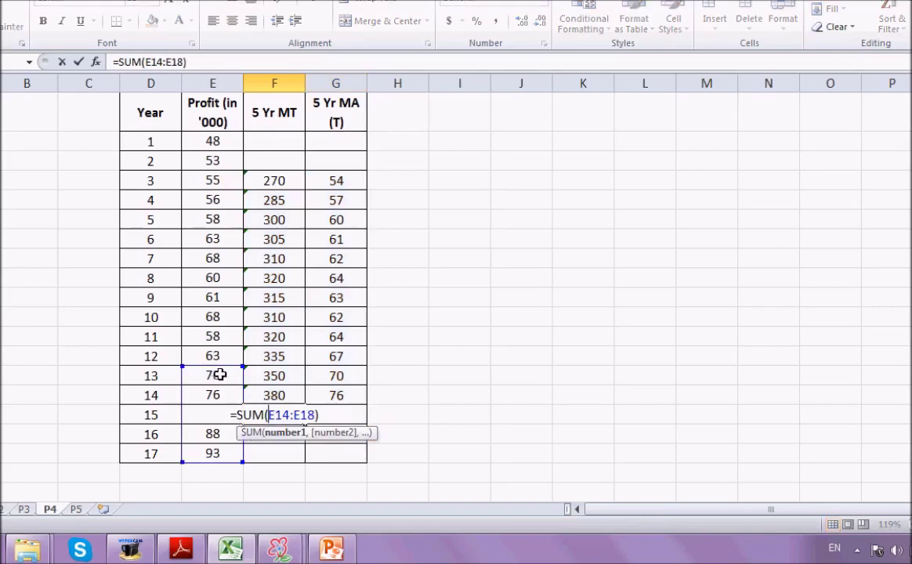
left_click_drag(188, 435, 210, 358)
key("Return")
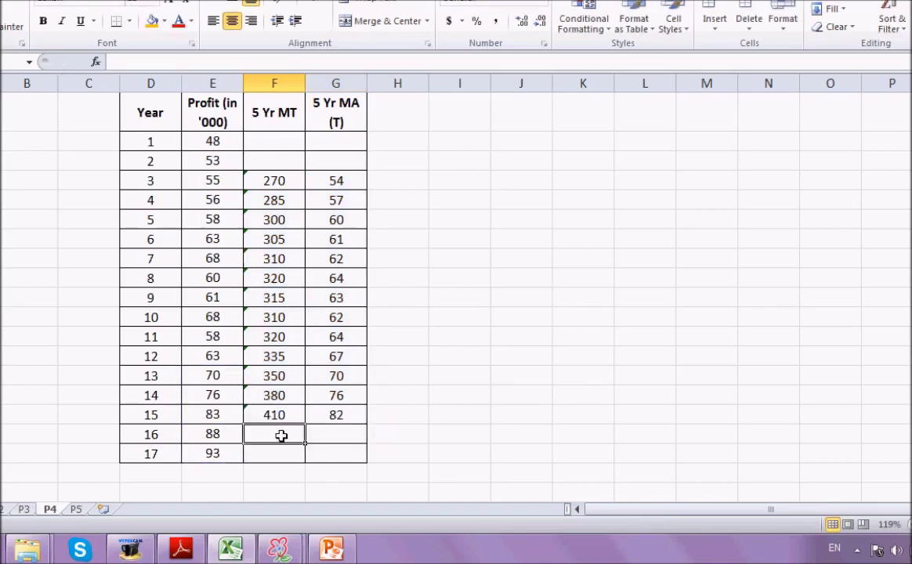
Step: Shade the empty total and average cells for years 1–2 and 16–17 orange
key("shift+Right")
key("shift+Down")
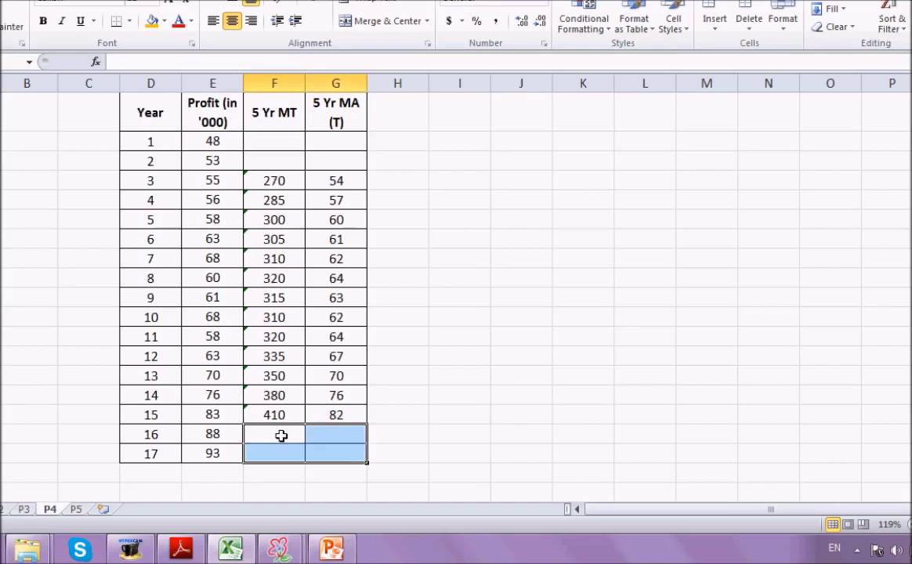
left_click(270, 141, "ctrl")
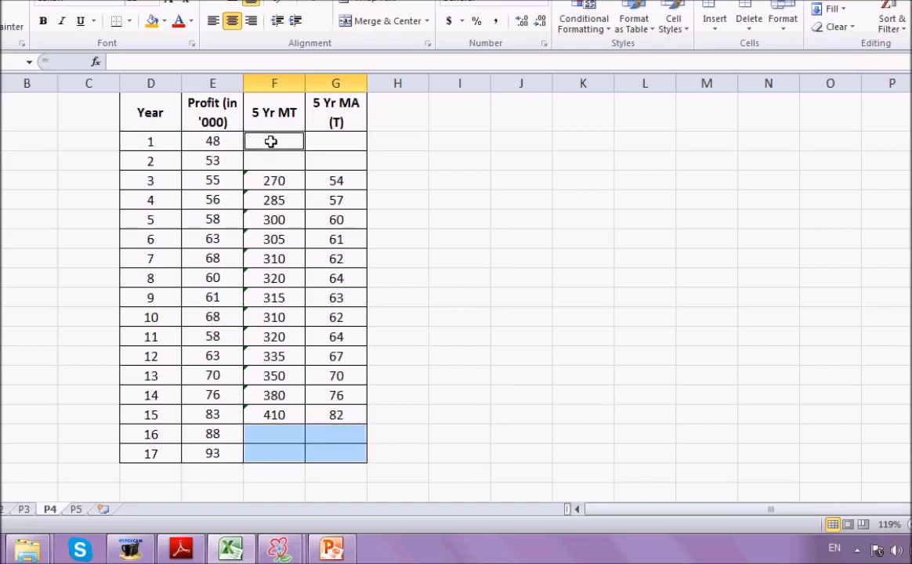
key("shift+Down")
key("shift+Right")
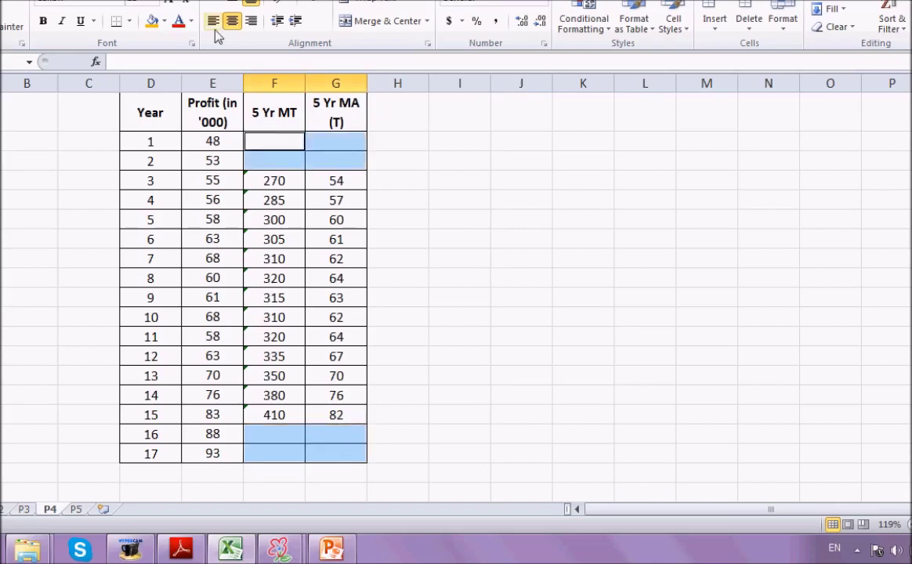
left_click(158, 24)
left_click(468, 192)
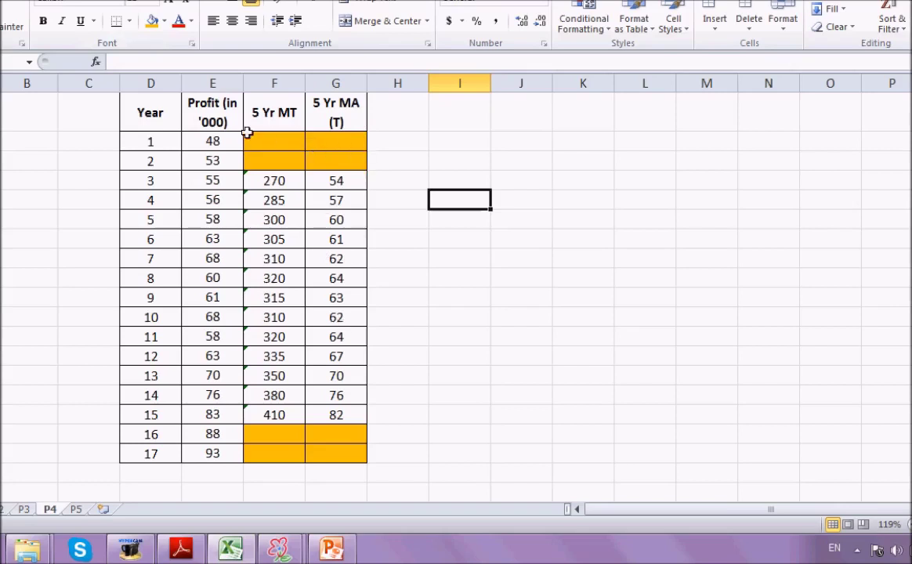
left_click(330, 181)
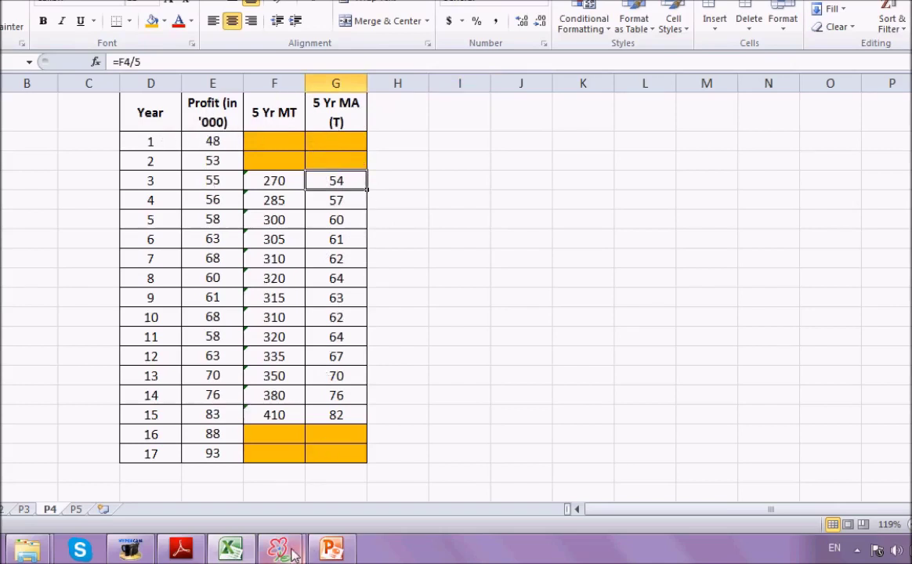
Step: Show the SmoothDraw line chart of profits versus 5-year moving averages, briefly checking the PDF question
mouse_move(293, 554)
left_click(361, 488)
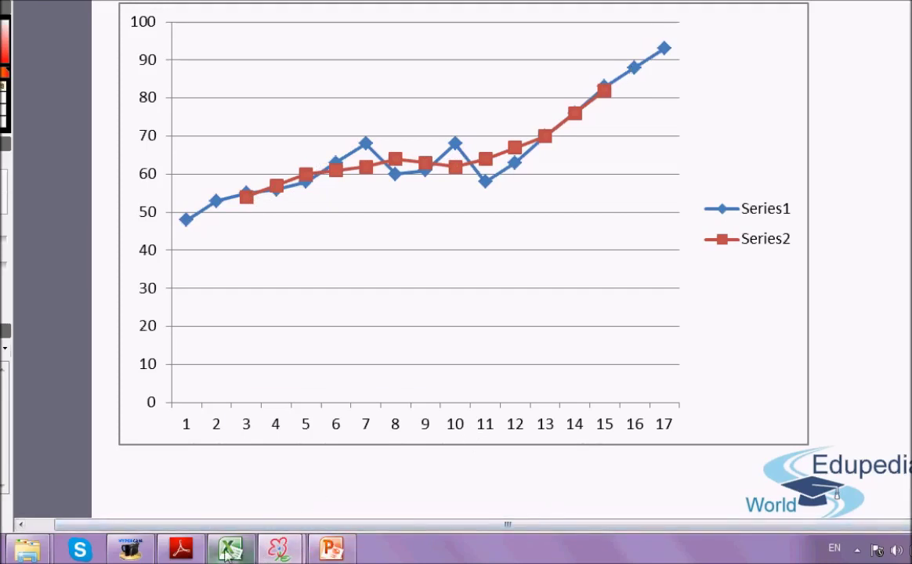
left_click(192, 549)
key("alt+Tab")
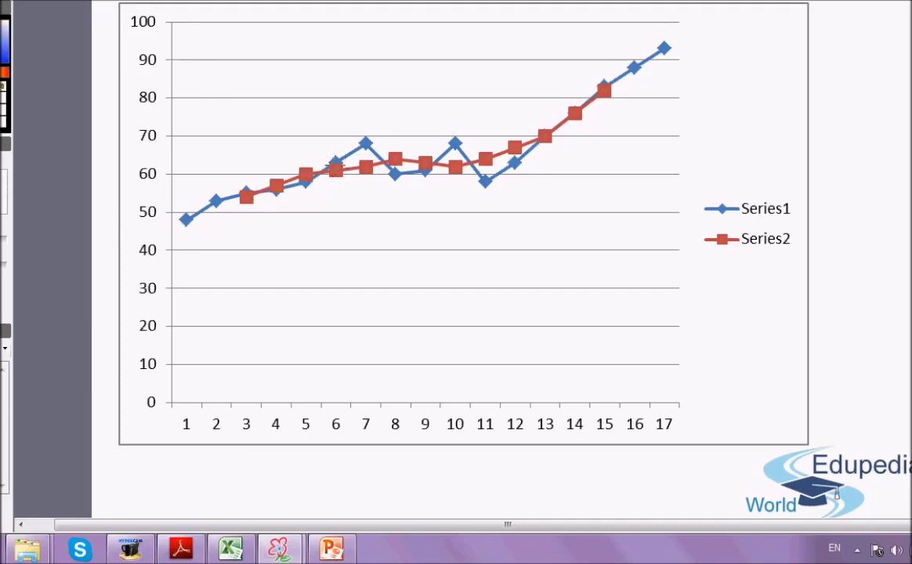
Step: Draw strokes over the point-7 peak, circle the point-11 dip in green, and stroke along points 13–15
left_click_drag(339, 154, 384, 149)
left_click_drag(337, 186, 362, 183)
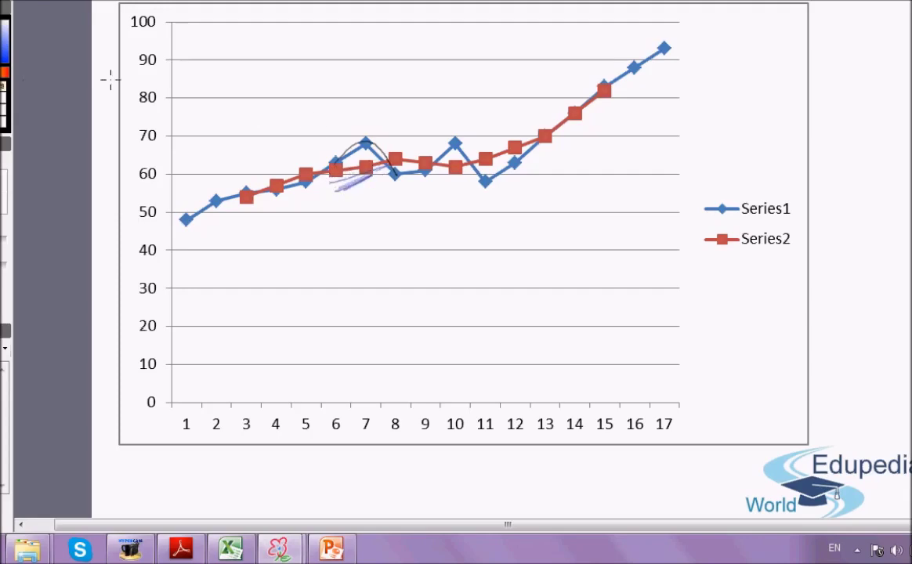
left_click(5, 75)
mouse_move(468, 181)
left_mouse_down()
mouse_move(513, 181)
mouse_move(526, 165)
mouse_move(485, 194)
mouse_move(513, 135)
left_mouse_up()
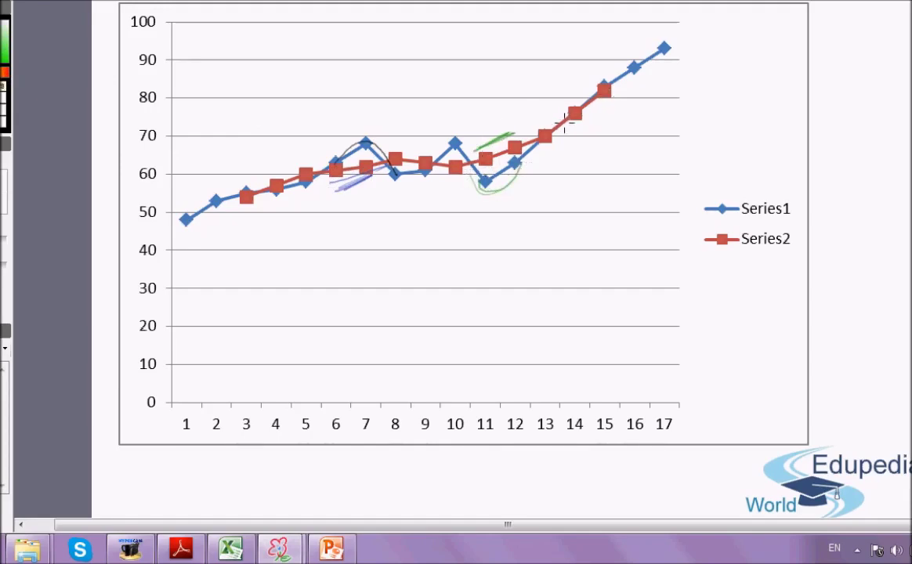
left_click_drag(552, 143, 606, 98)
left_click_drag(561, 143, 614, 109)
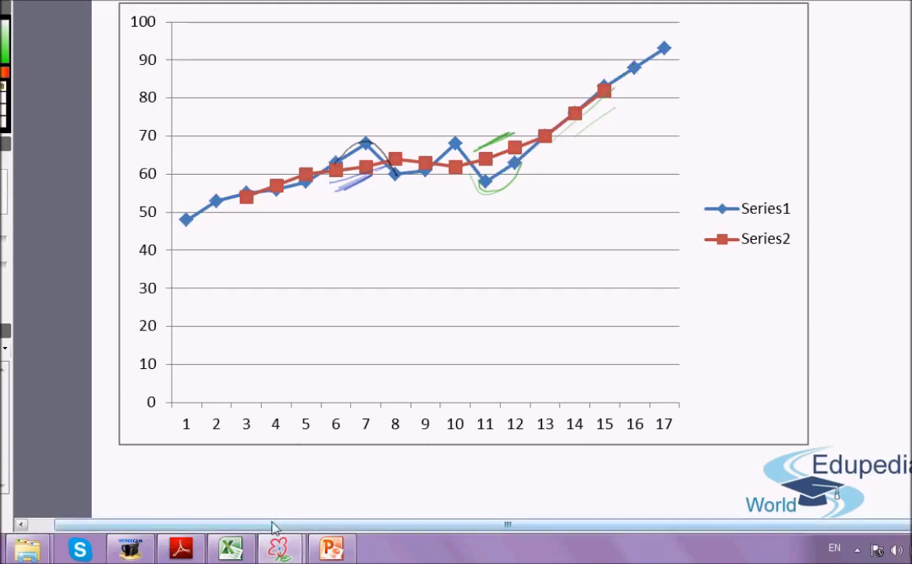
Step: Show the question PDF and scroll to question 4 on 3-yearly moving averages of 2001–2010 production
mouse_move(196, 554)
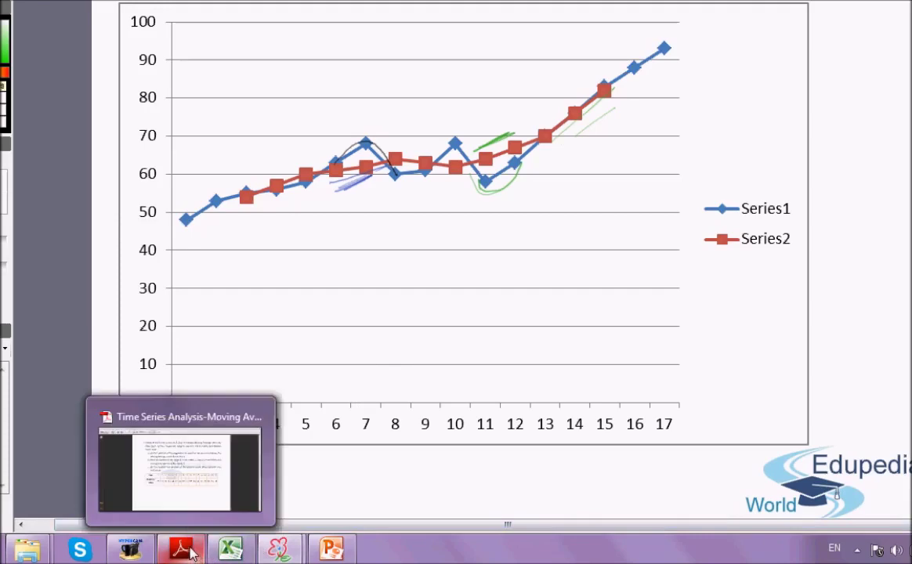
left_click(185, 508)
scroll(633, 306, "down", 1)
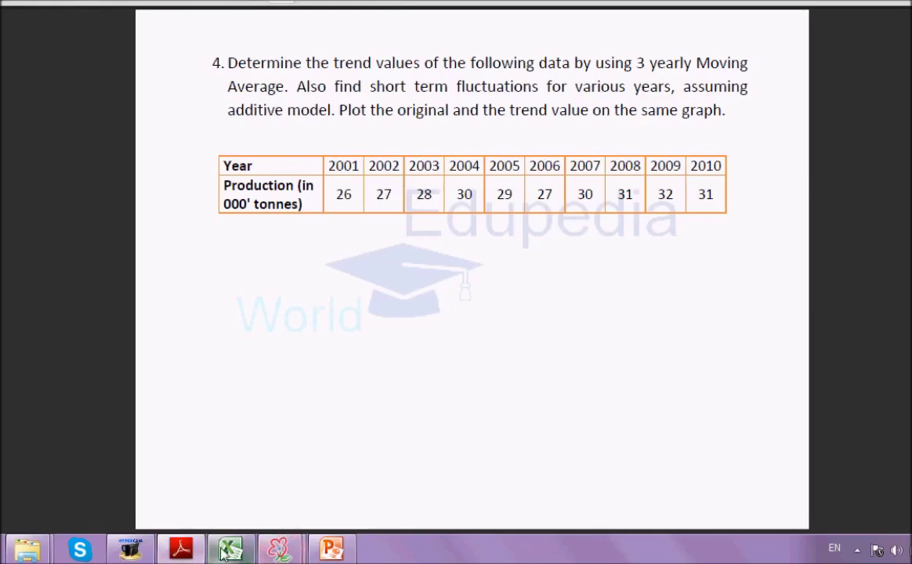
mouse_move(231, 551)
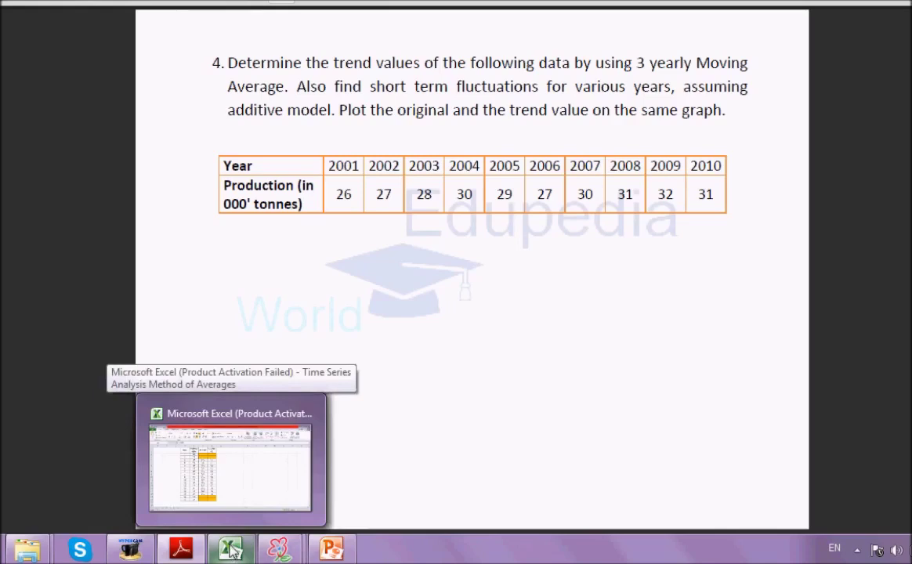
Step: Switch Excel to sheet P5 and head the column beside Production '3 Yr MT'
left_click(212, 502)
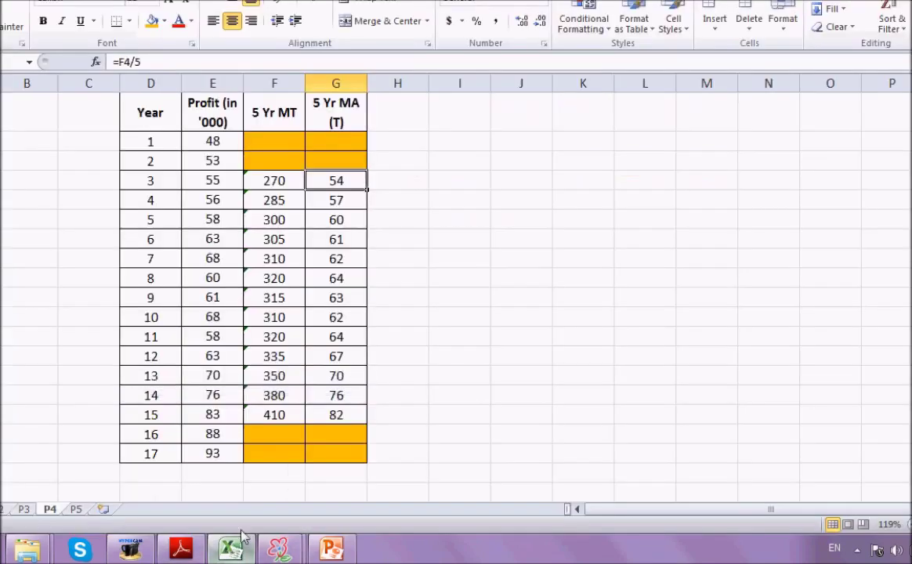
left_click(75, 511)
left_click(339, 124)
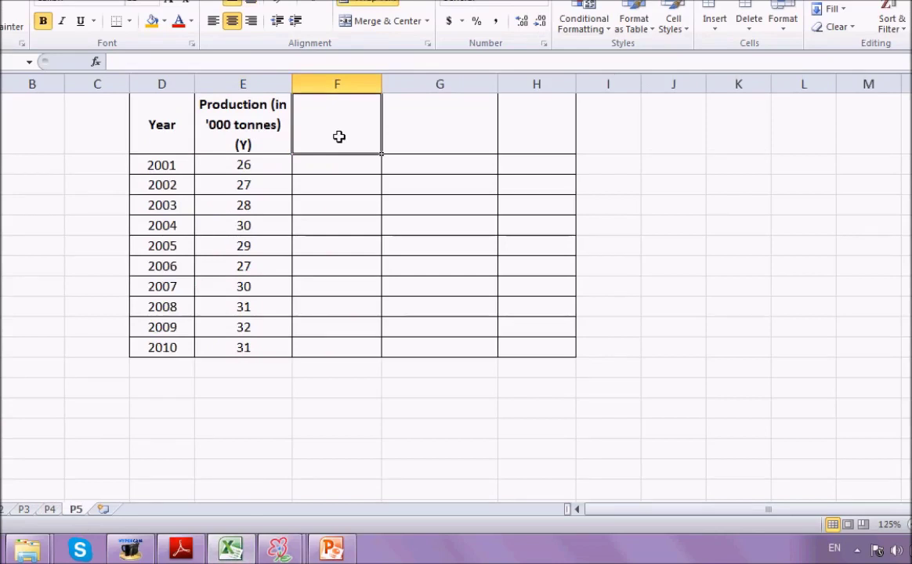
type("3 Yr MT")
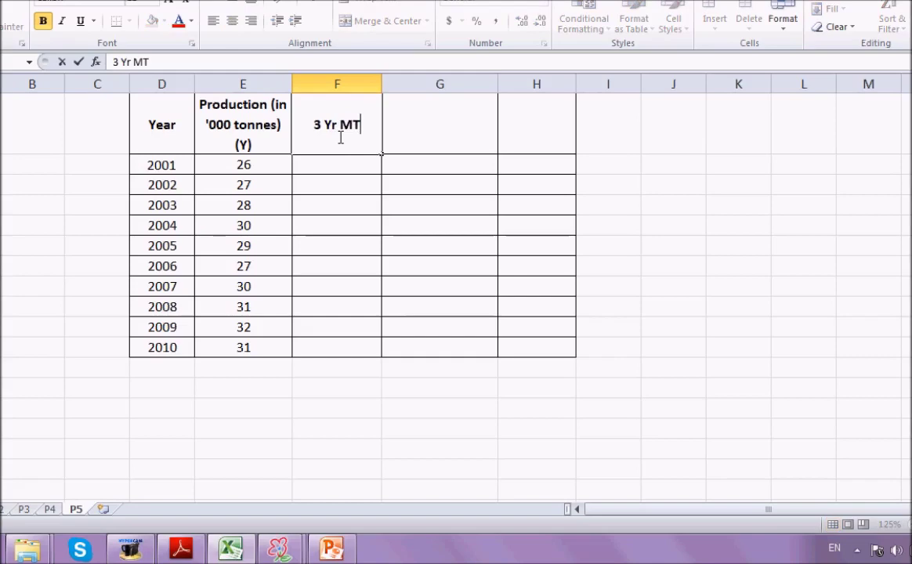
key("Tab")
Step: Add the headings '3 Yr MA (T)' and 'Short term Fluc. (Y - T)' in G and H
type("3")
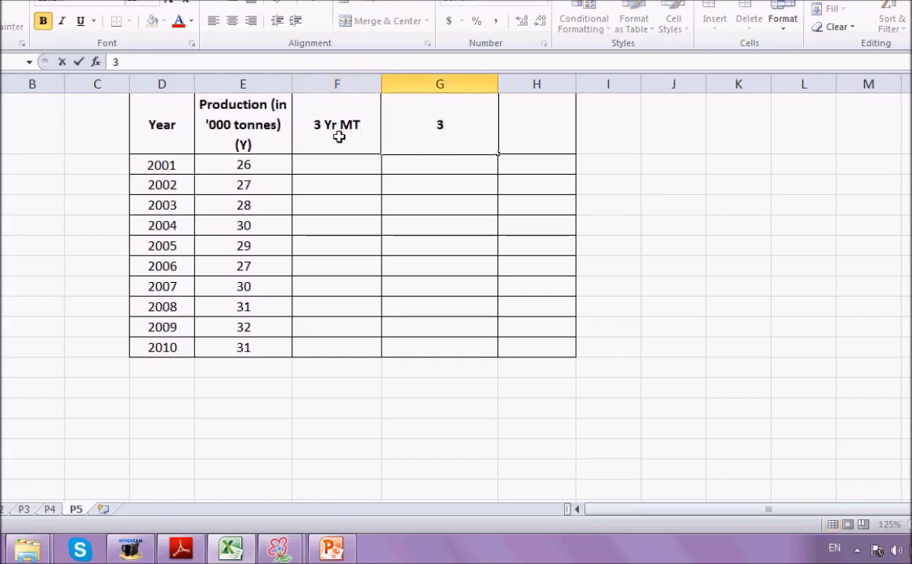
type(" Yr MA")
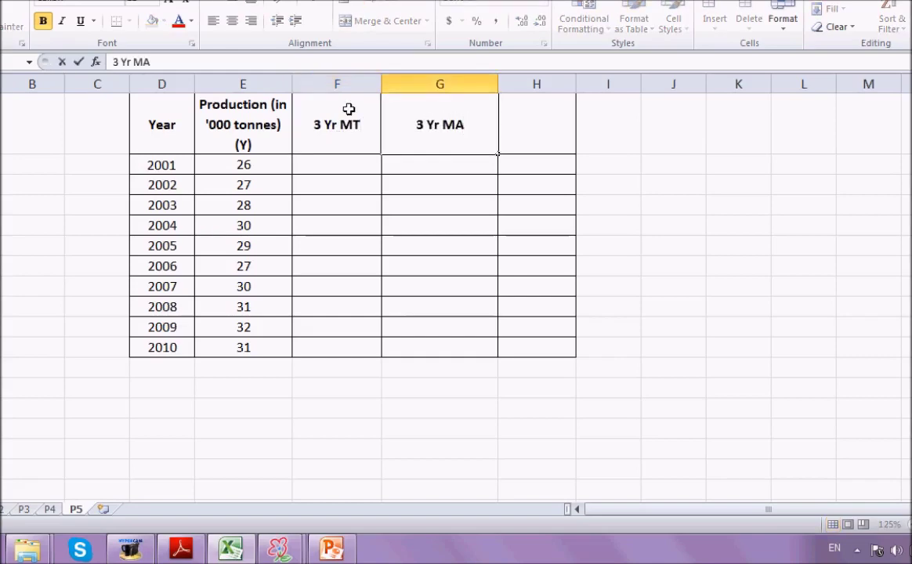
key("Tab")
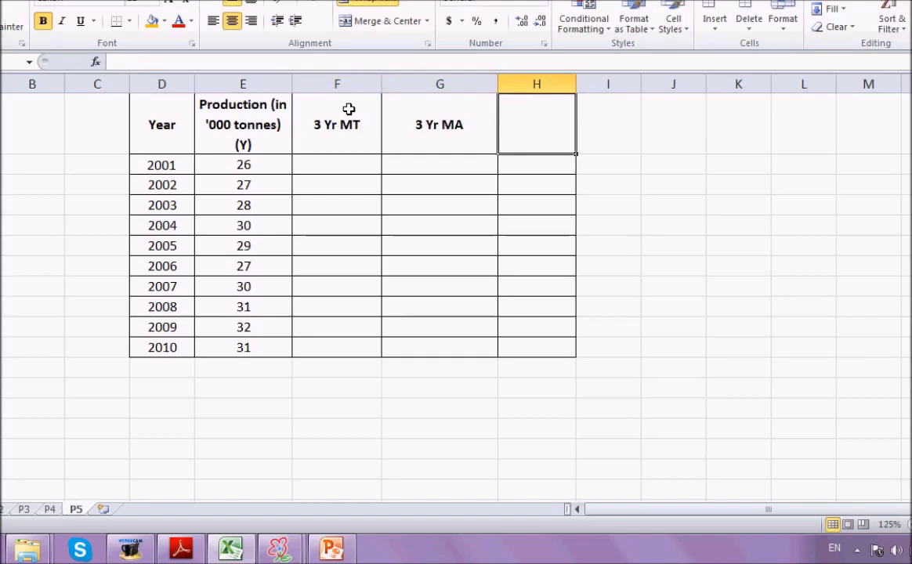
type("Short term")
key("BackSpace")
type("m Fluc")
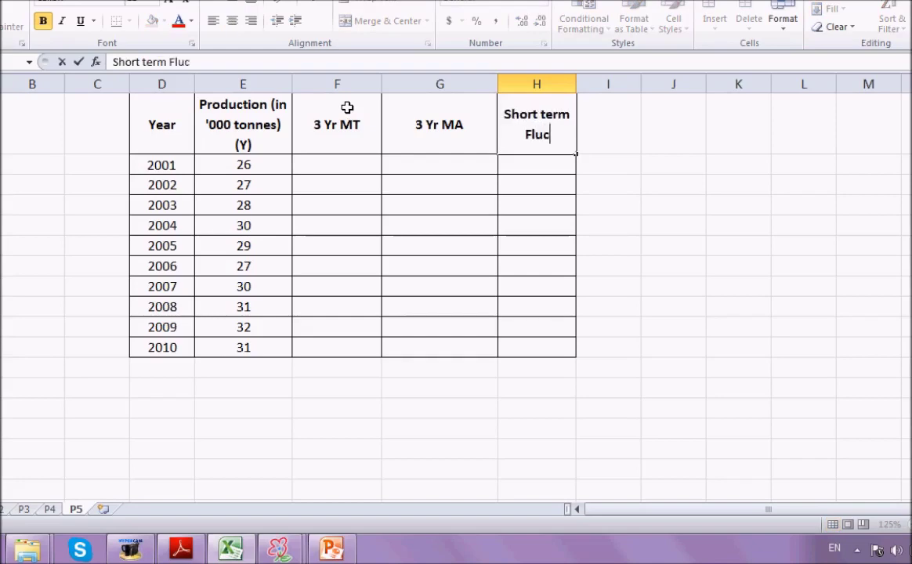
type(".")
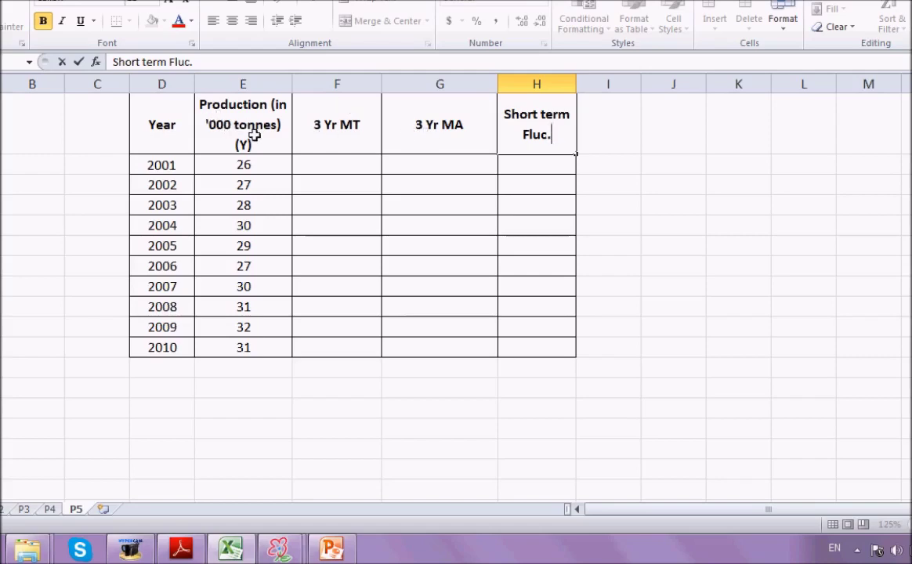
left_click(423, 140)
key("F2")
type("(T)")
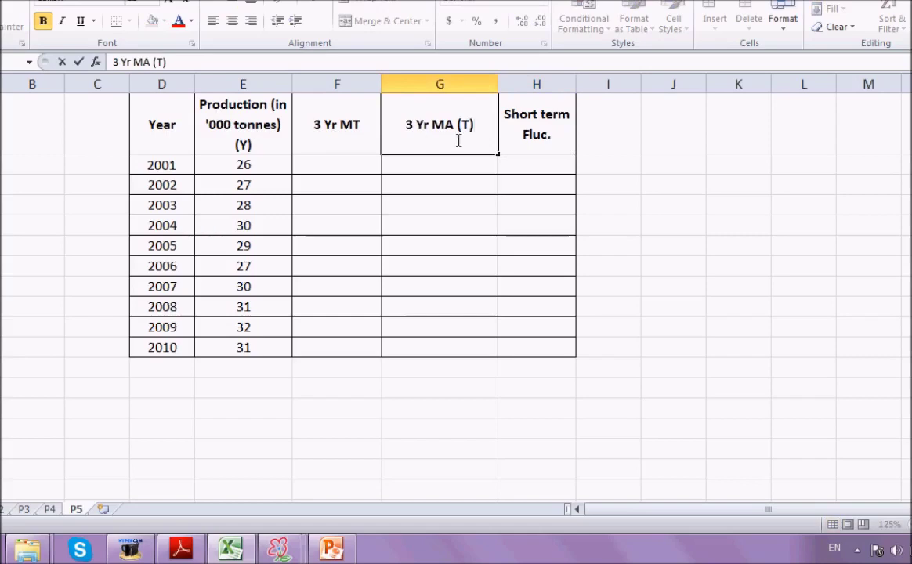
left_click(535, 143)
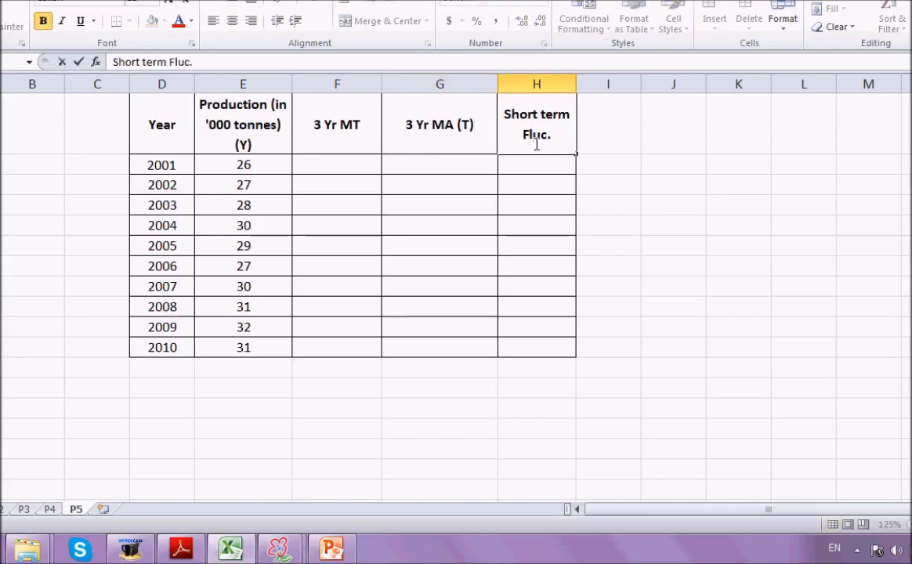
type("(Y - T")
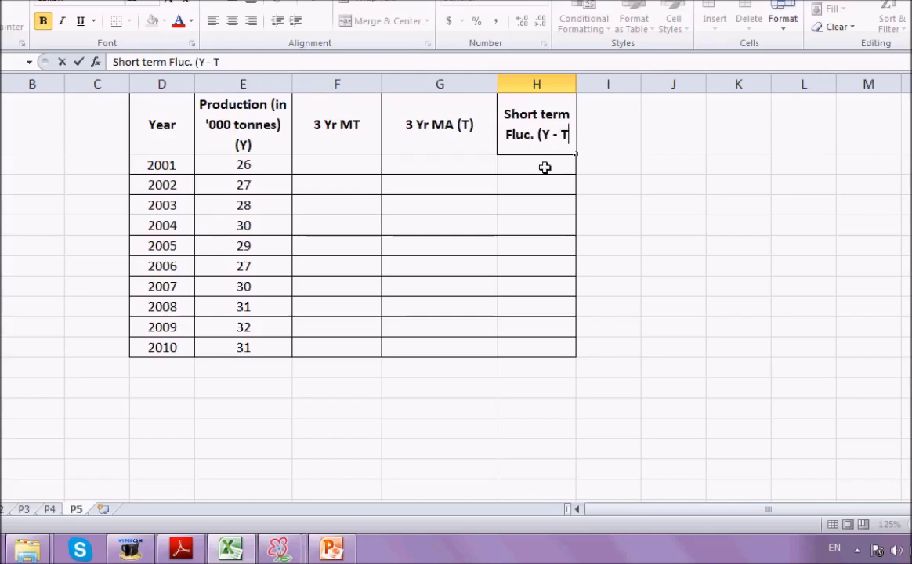
type(")")
Step: Enter a SUM in F3 totalling 2001–2003 production, giving 81
key("Return")
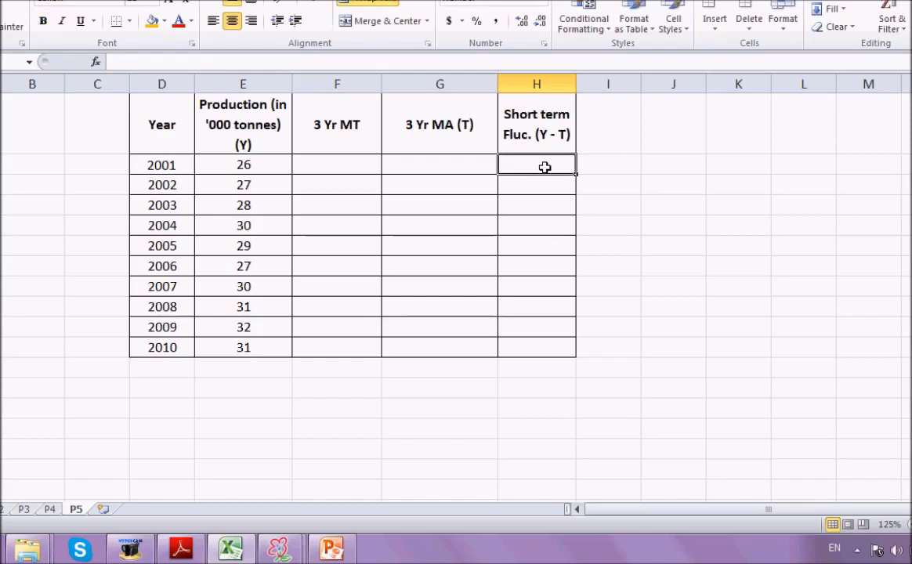
key("Left")
key("Left")
key("Down")
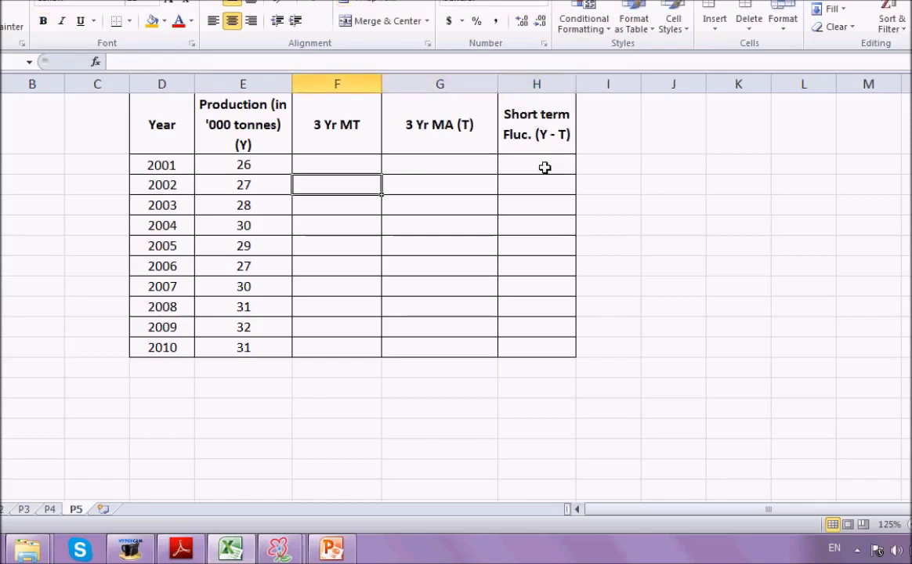
key("Up")
key("Right")
key("Right")
key("Left")
key("Down")
key("Left")
type("=")
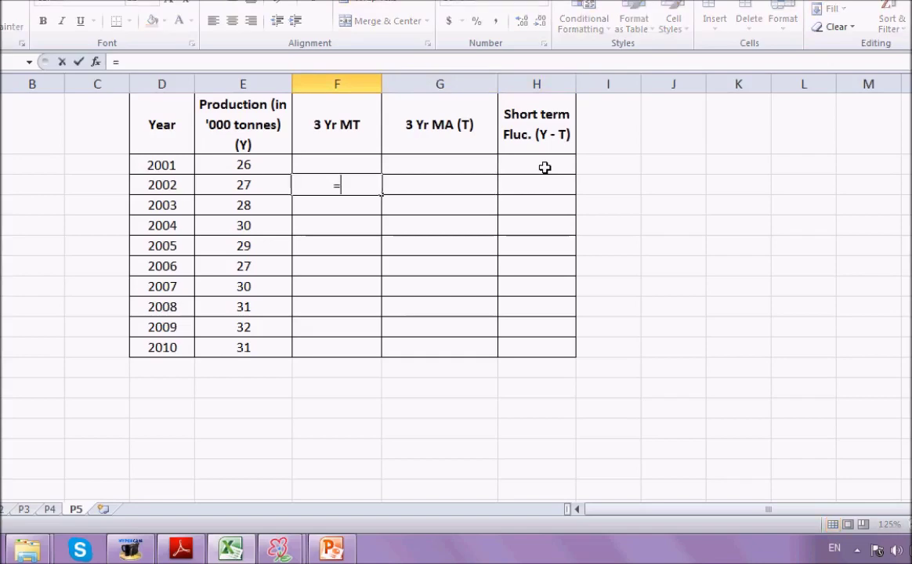
type("sum(")
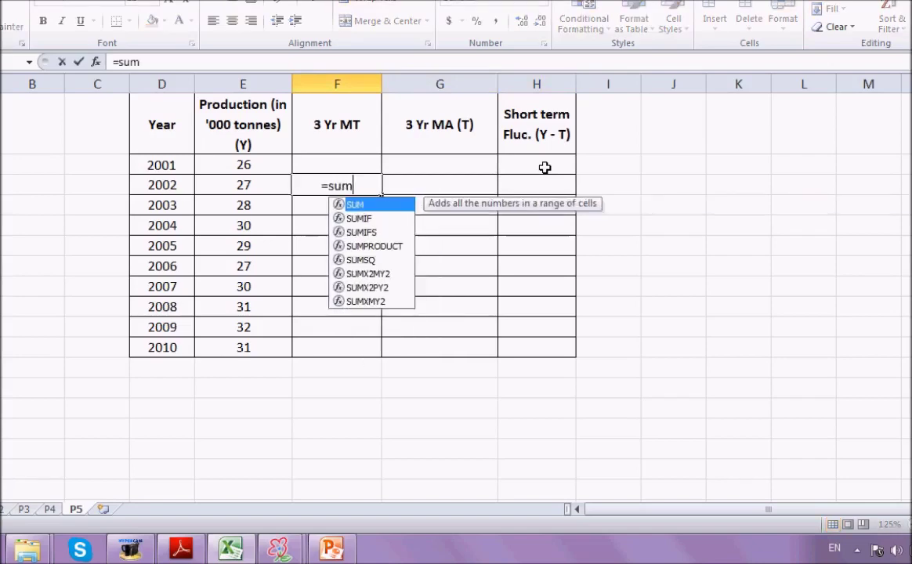
left_click(246, 163)
key("shift+Down")
key("shift+Down")
type(")")
key("Return")
Step: Enter =F3/3 in G3 for the 2002 moving average of 27.00
key("Up")
key("Right")
type("=")
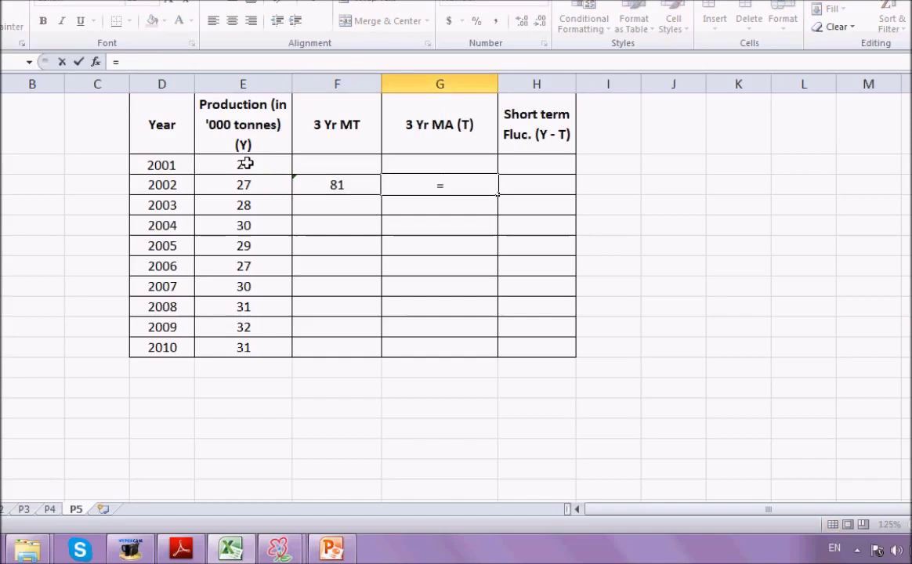
key("Left")
type("/")
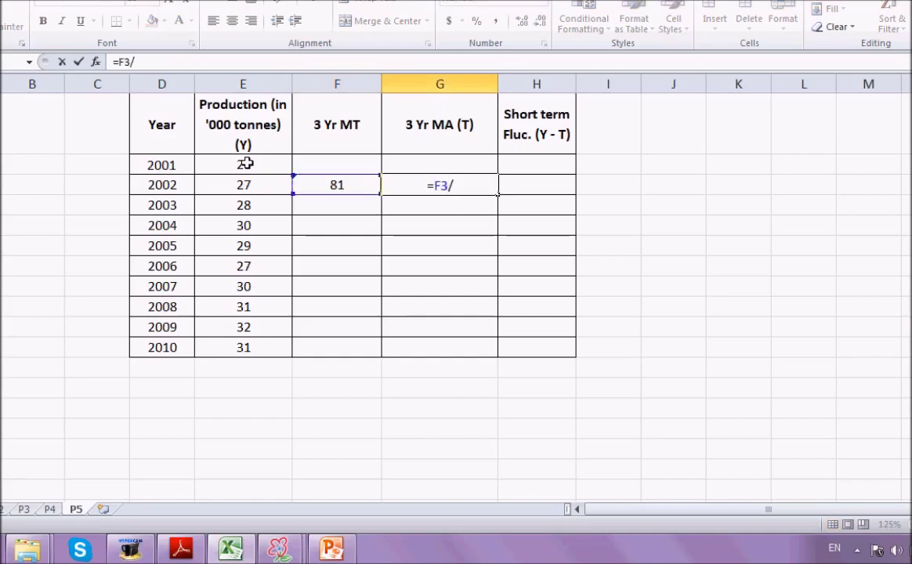
type("3")
key("Return")
Step: Enter =E3-G3 in H3 for the 2002 short-term fluctuation of 0.00
key("Up")
key("Right")
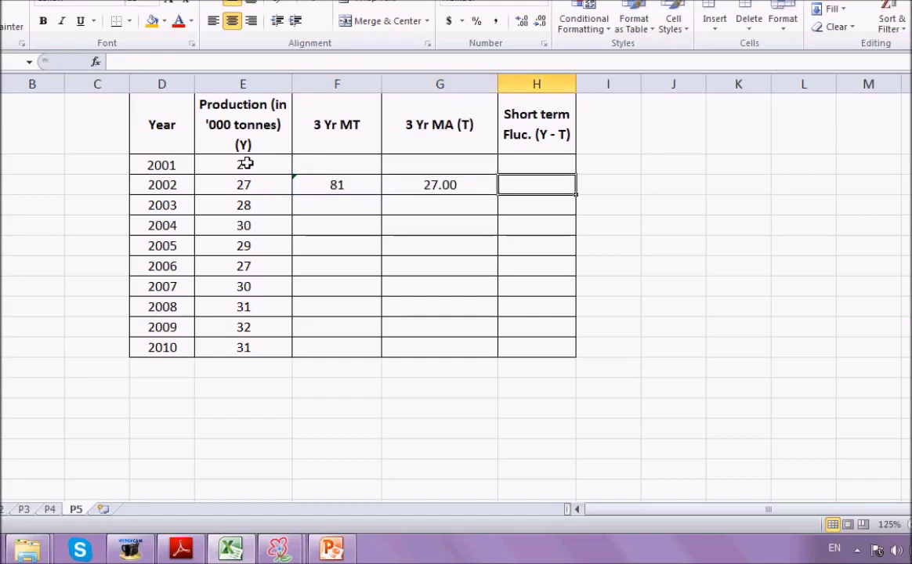
type("=")
key("Left")
key("Left")
key("Left")
key("Left")
key("Right")
type("-")
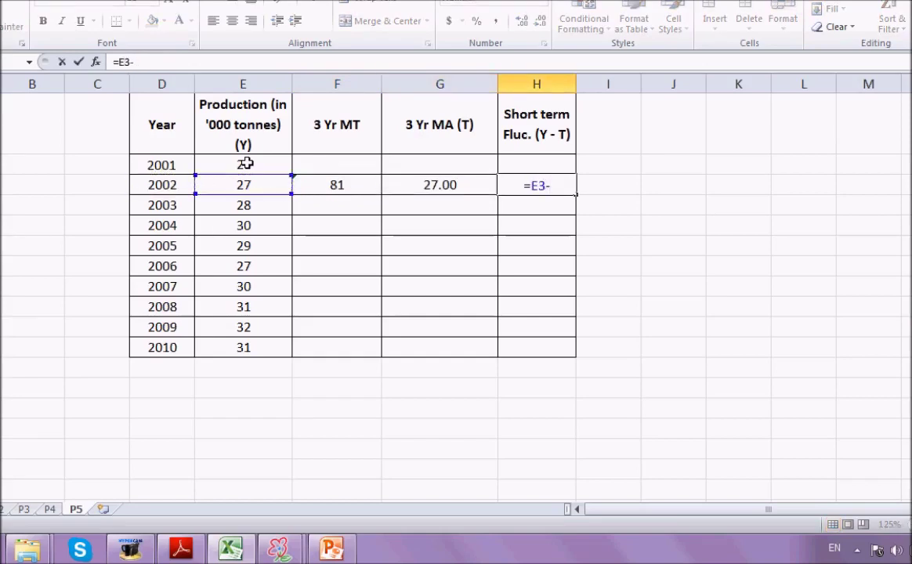
left_click(428, 183)
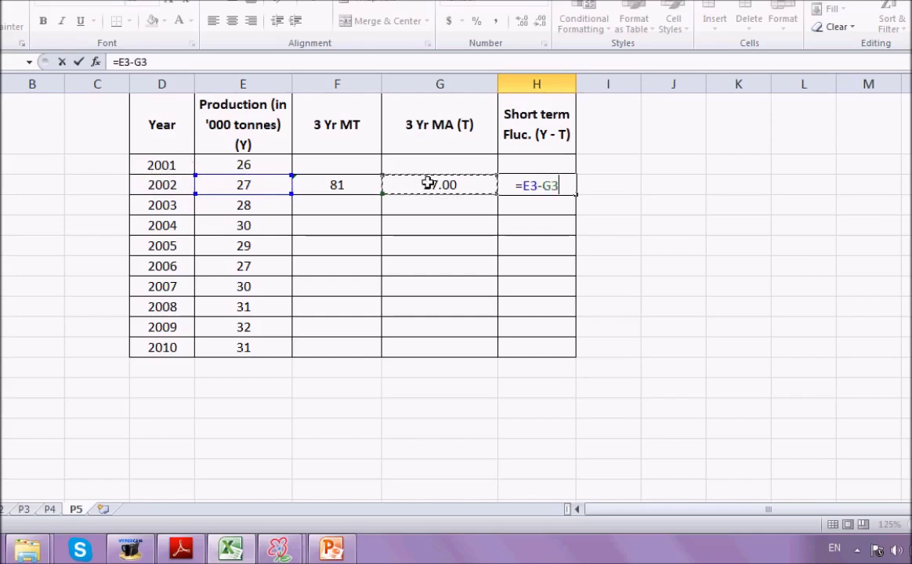
key("Return")
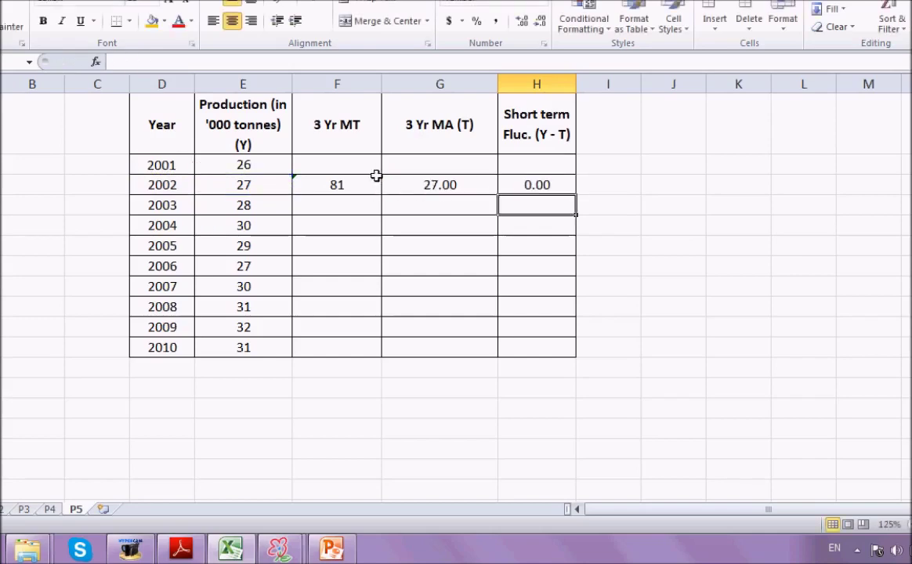
left_click(351, 183)
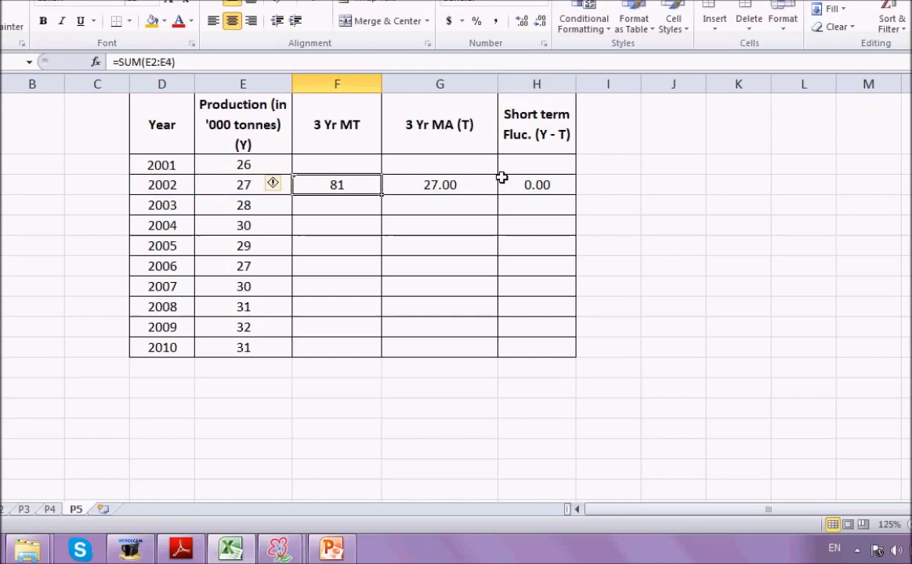
Step: Fill F3:H3 down through 2009, ending at 94, 31.33 and 0.67, then select H1:H11
key("shift+Right")
key("shift+Right")
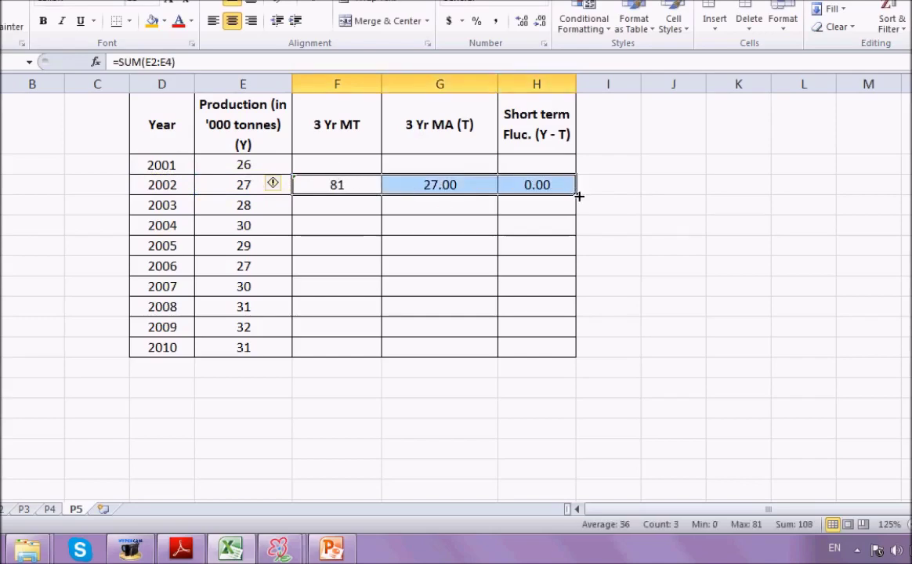
left_click_drag(577, 196, 572, 330)
left_click(644, 271)
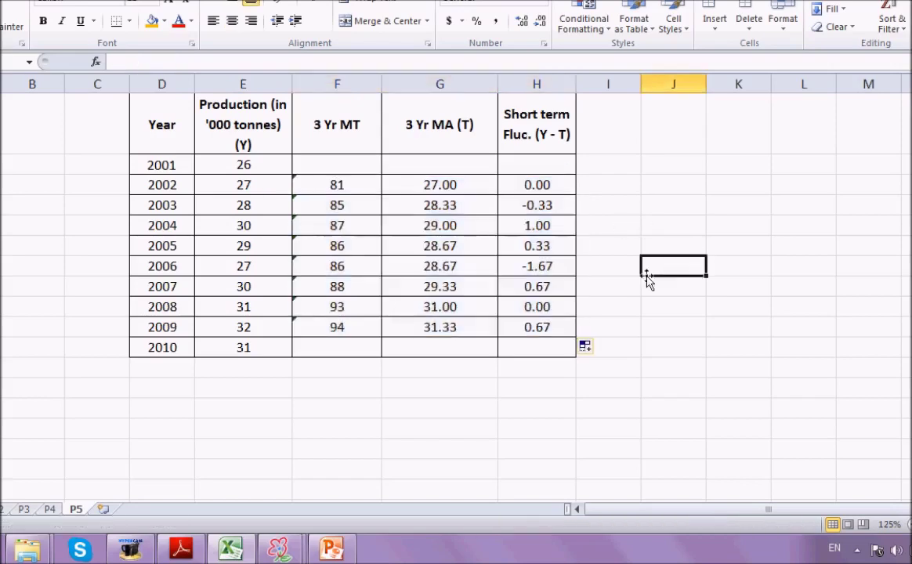
left_click(537, 134)
key("shift+Down")
key("shift+Down")
key("shift+Down")
key("shift+Down")
key("shift+Down")
key("shift+Down")
key("shift+Down")
key("shift+Down")
key("shift+Down")
key("shift+Down")
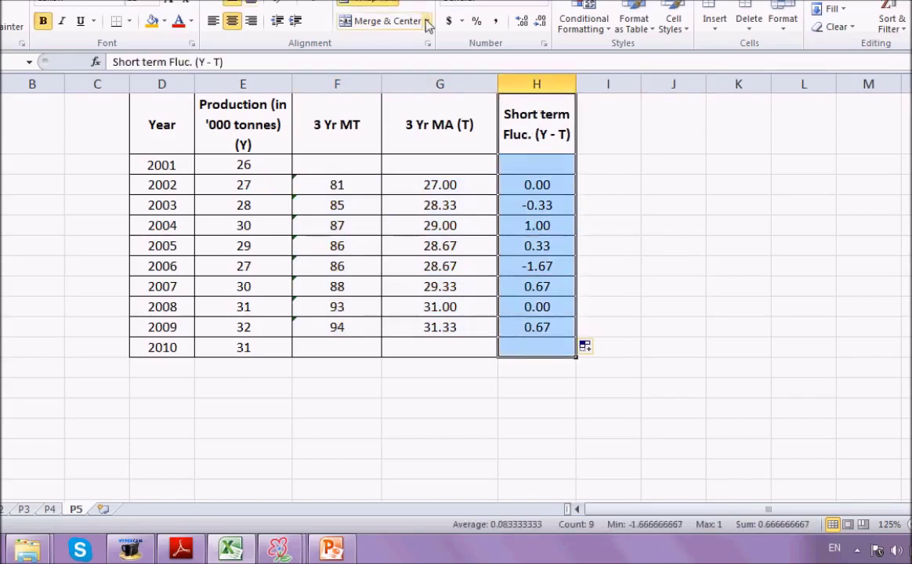
Step: Fill H1:H11 orange and check the shaded 2003–2009 fluctuation values
left_click(152, 22)
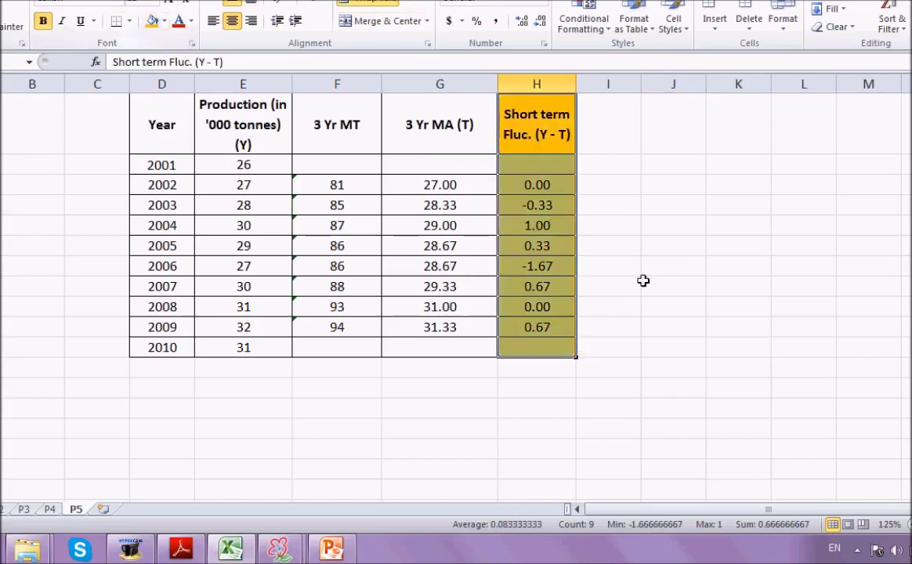
left_click(661, 250)
left_click(542, 201)
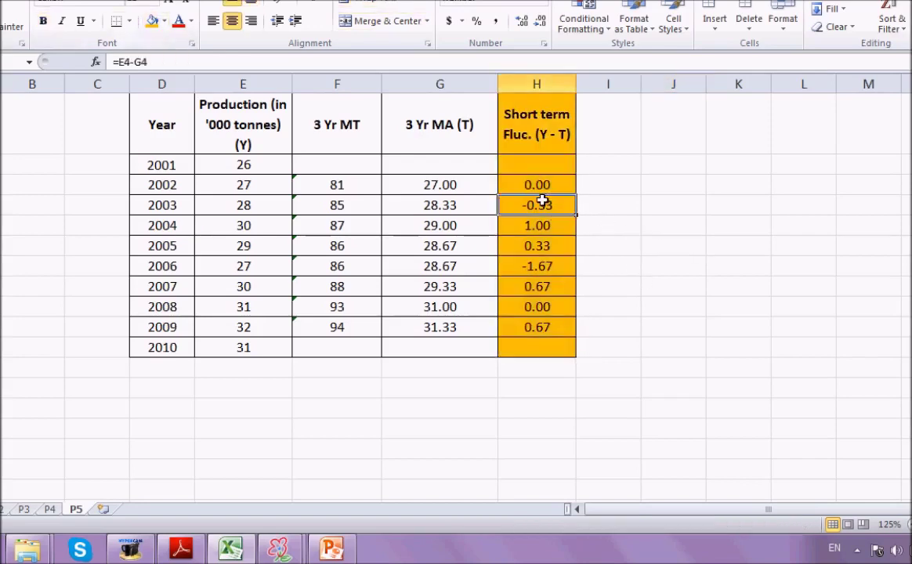
key("shift+Down")
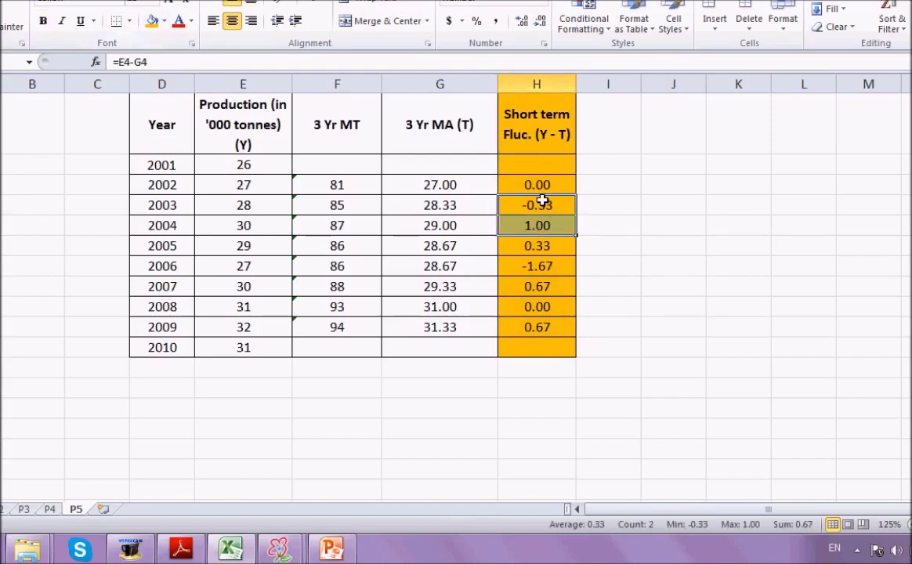
key("shift+Down")
key("shift+Down")
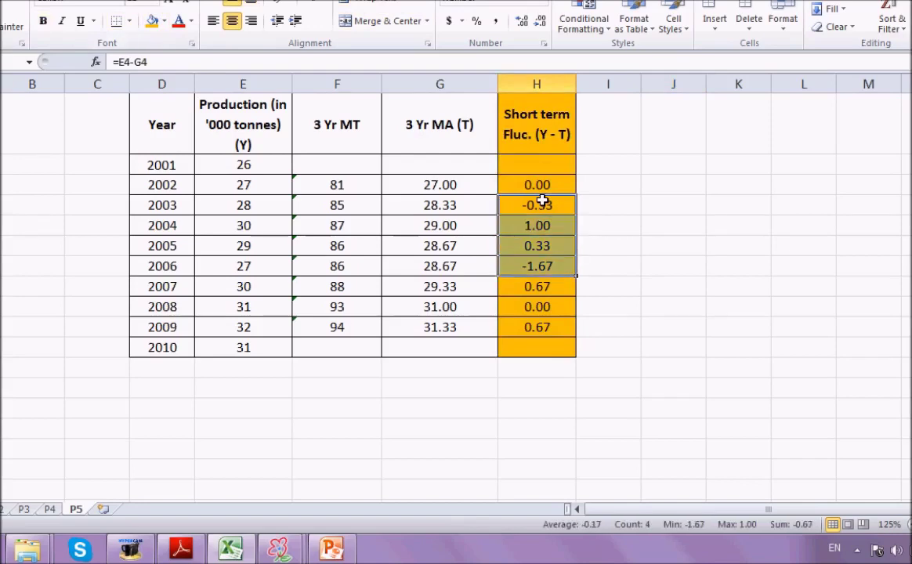
key("shift+Down")
left_click(531, 329, "shift")
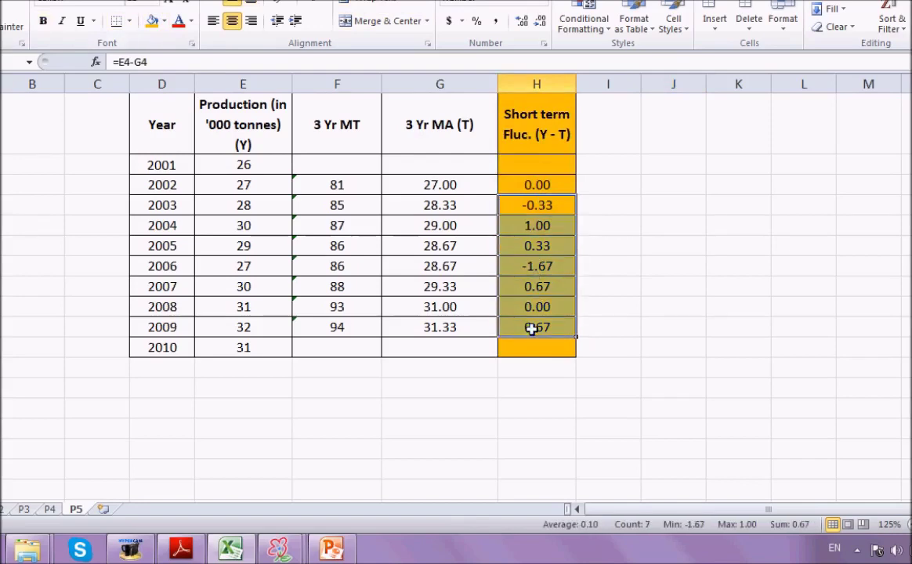
left_click(743, 243)
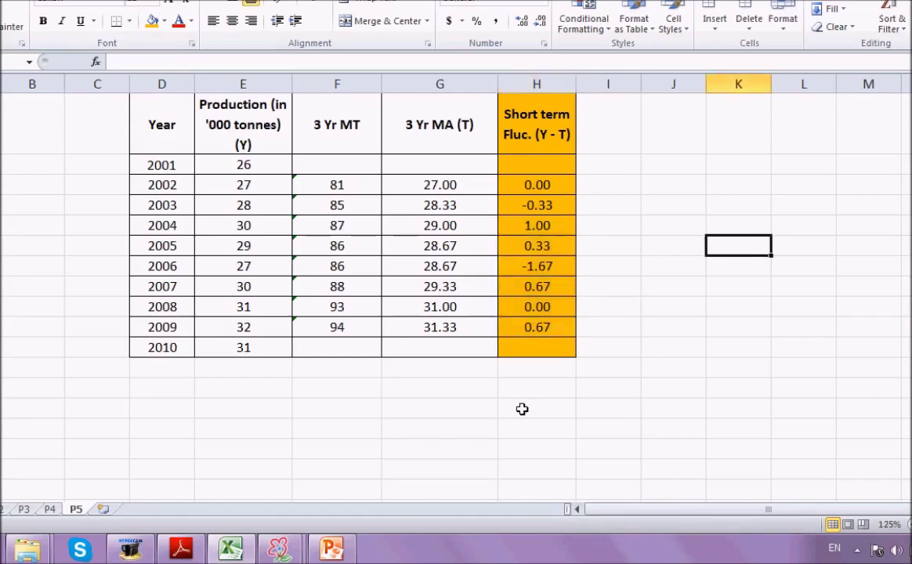
Step: On the SmoothDraw chart, circle the Series2 point at 2 and mark the Series1 point at 1 in red
mouse_move(278, 549)
left_click(219, 487)
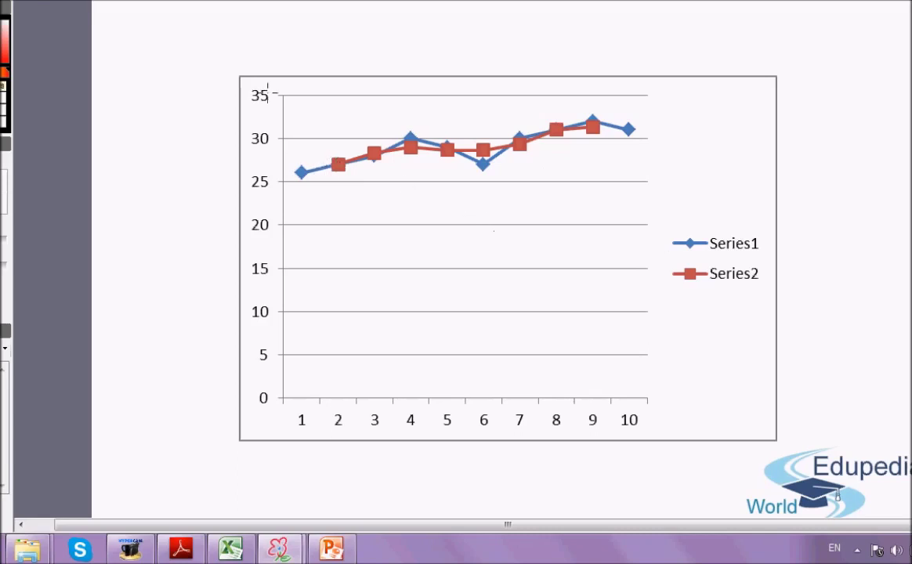
mouse_move(346, 149)
left_mouse_down()
mouse_move(332, 152)
mouse_move(327, 174)
mouse_move(354, 161)
mouse_move(355, 149)
left_mouse_up()
left_click_drag(301, 165, 292, 157)
Step: Compare the chart with the worksheet, then mark Series2 point 8 and Series1 point 10 in red
key("alt+Tab")
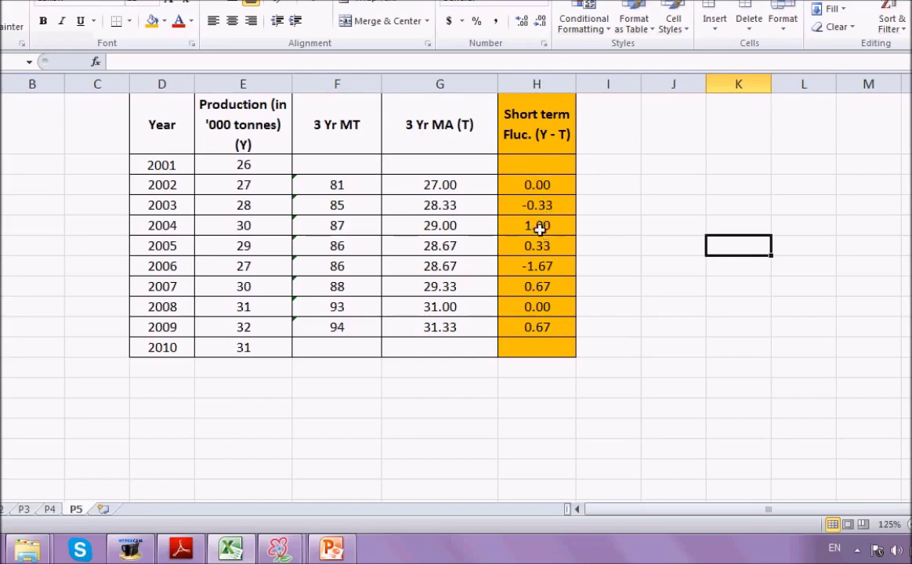
key("alt+Tab")
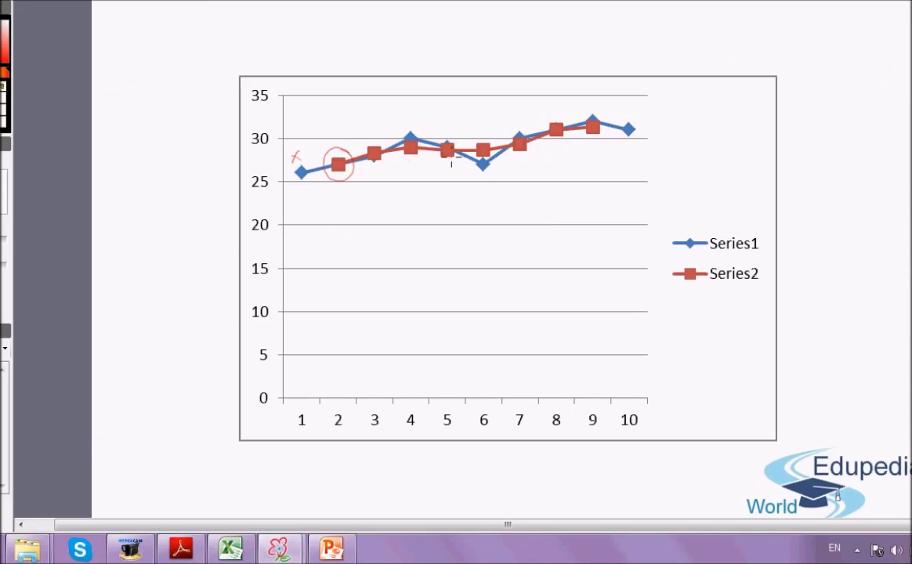
key("alt+Tab")
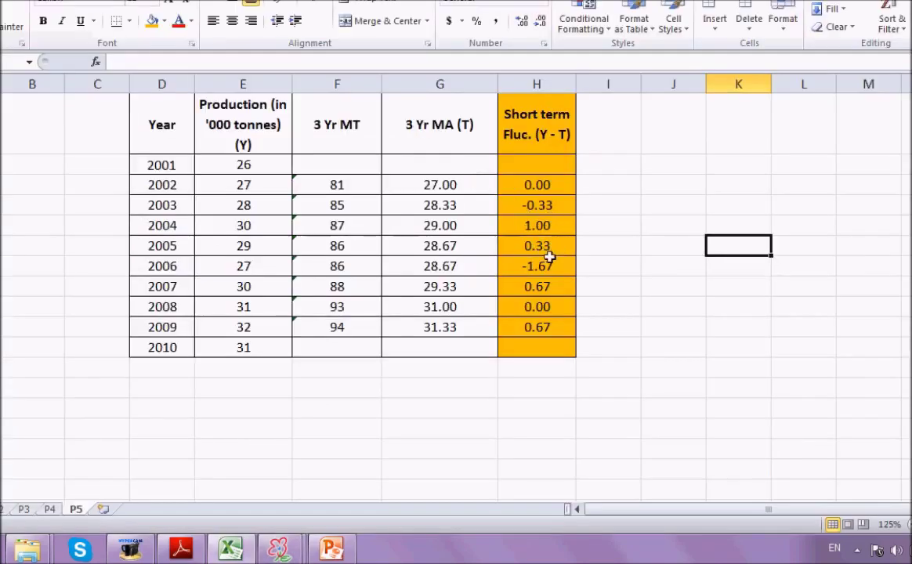
key("alt+Tab")
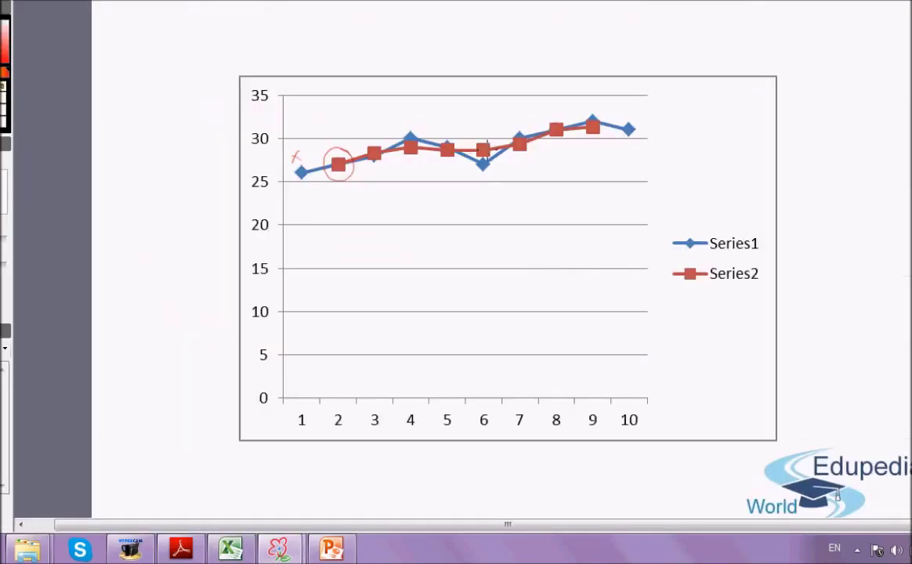
key("alt+Tab")
key("alt+Tab")
key("alt+Tab")
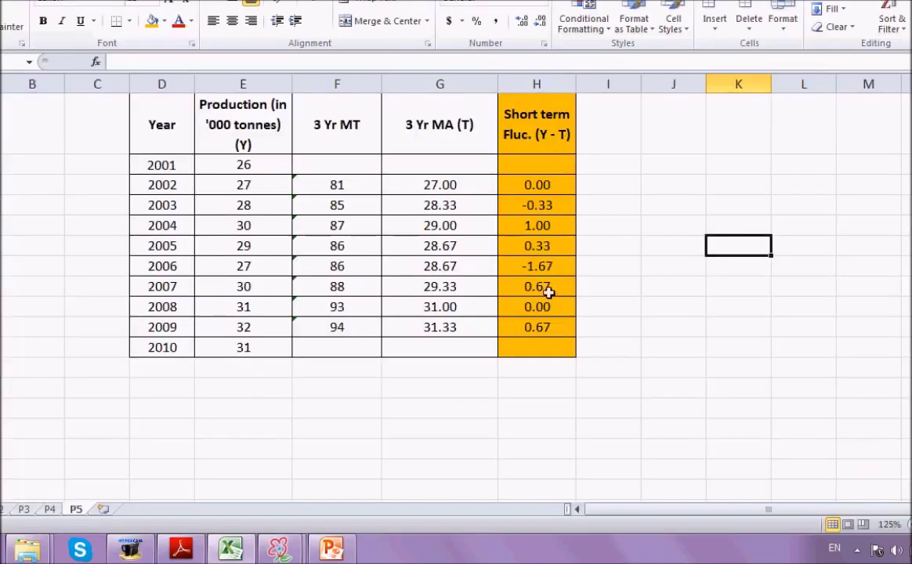
key("alt+Tab")
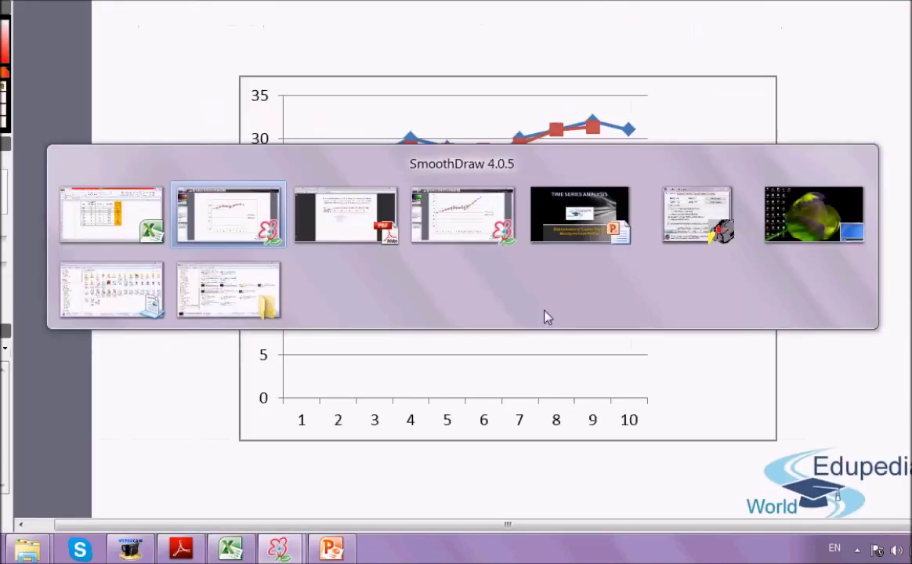
mouse_move(558, 108)
left_mouse_down()
mouse_move(536, 123)
mouse_move(547, 146)
mouse_move(570, 139)
mouse_move(556, 116)
left_mouse_up()
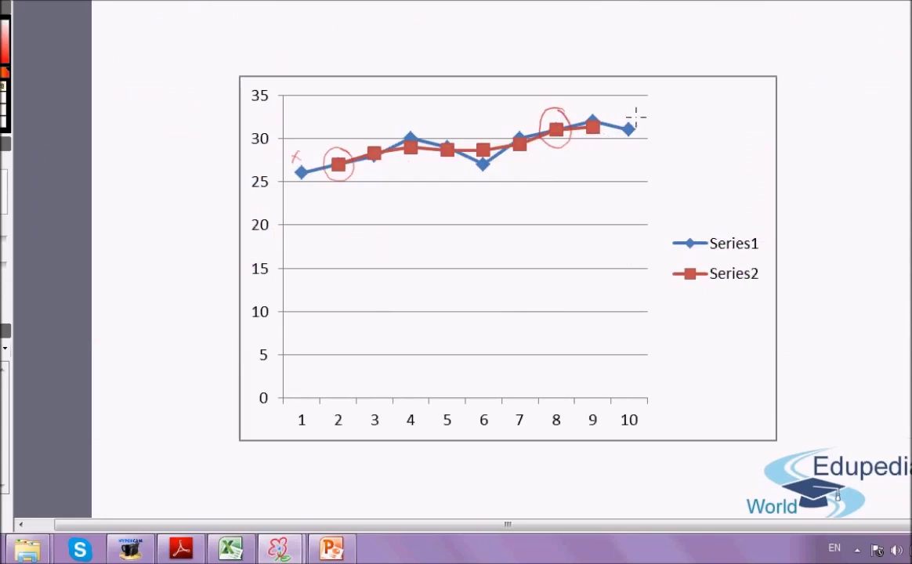
left_click_drag(629, 112, 646, 102)
key("alt+Tab")
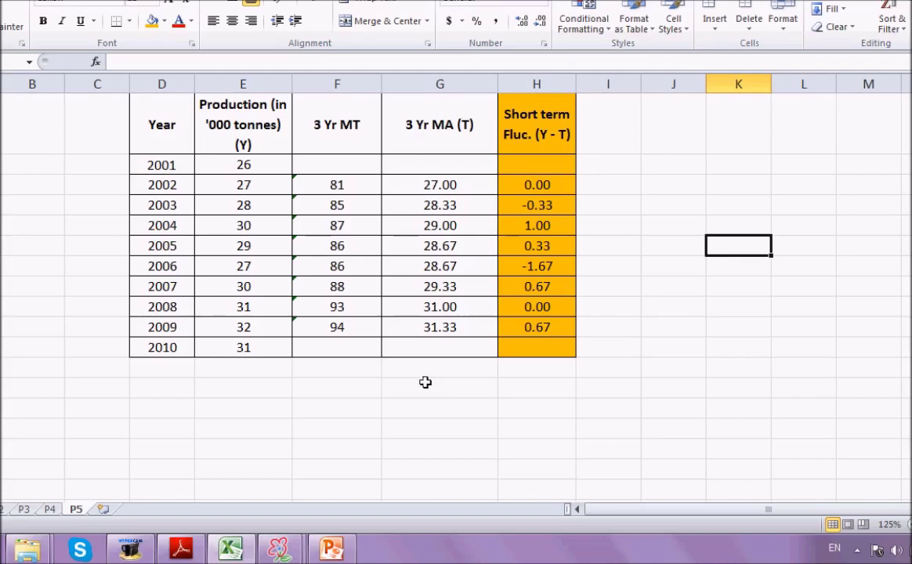
left_click(131, 553)
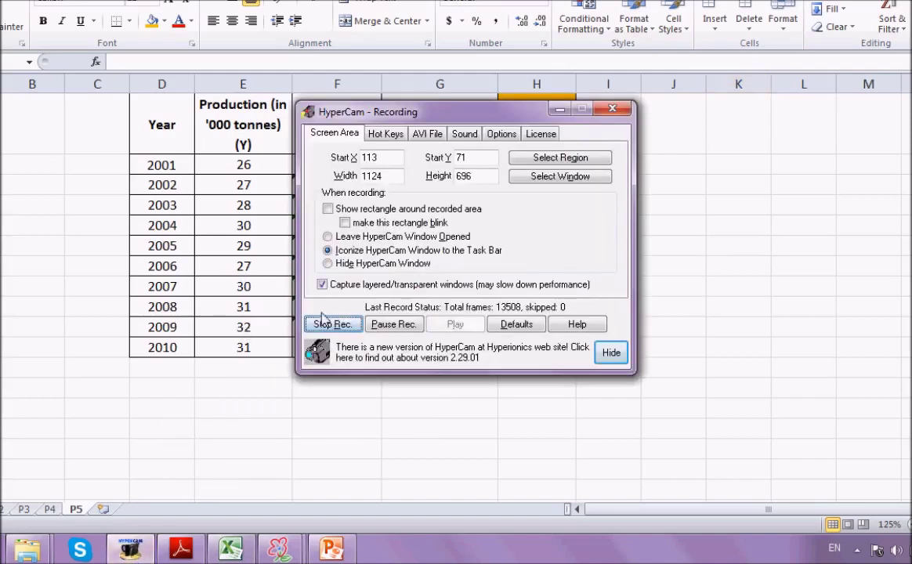